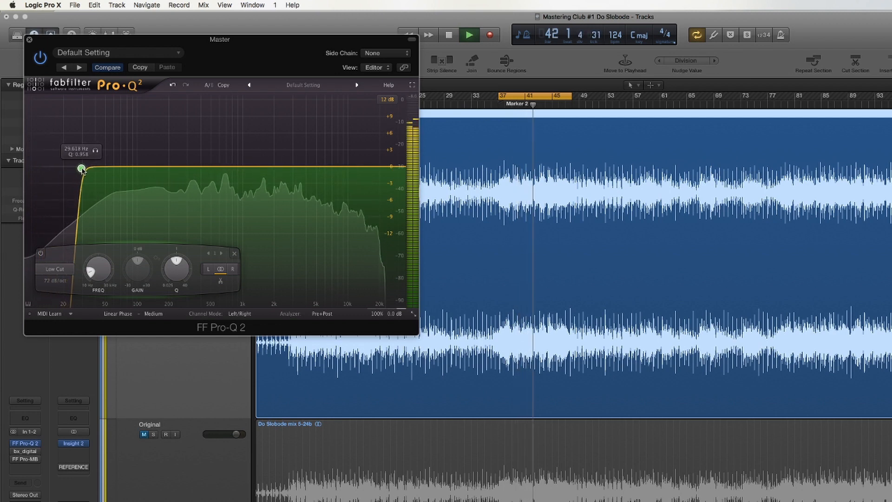
Compare the playback with the 30 Hz low cut bypassed and re-enabled in Pro-Q 2, and stop playback.
{"action": "double_click", "coordinate": [81, 169]}
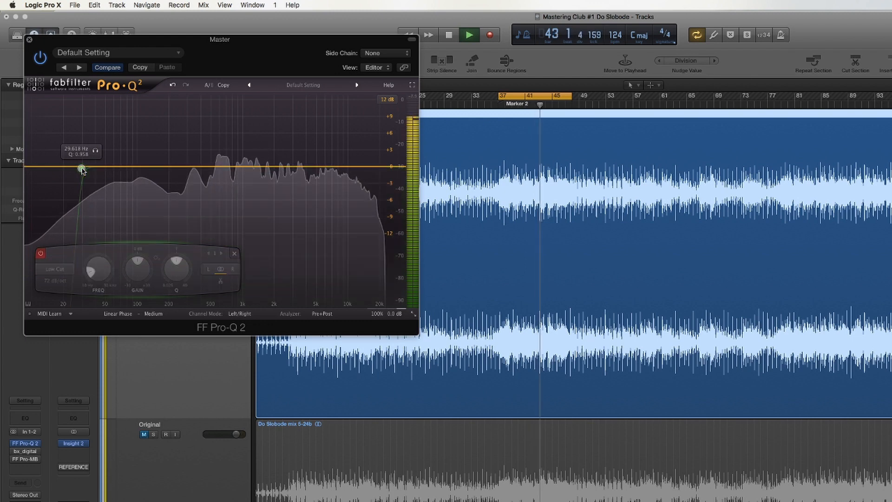
{"action": "double_click", "coordinate": [81, 169]}
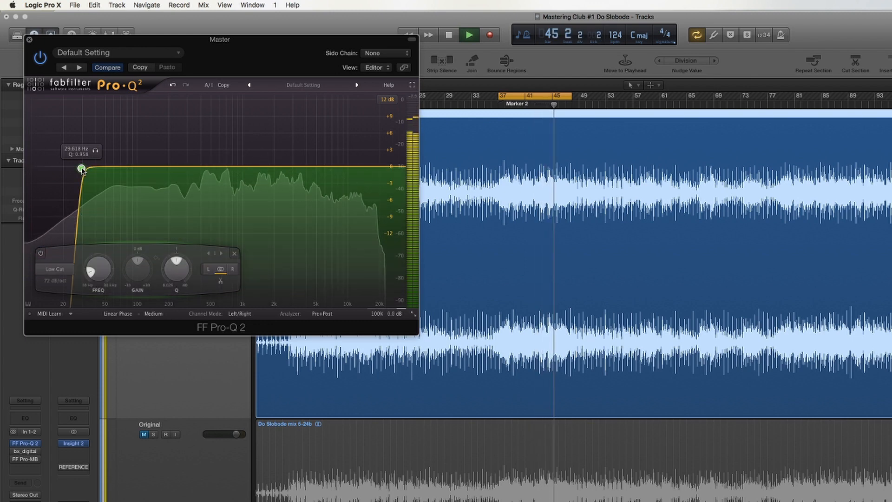
{"action": "key", "text": "space"}
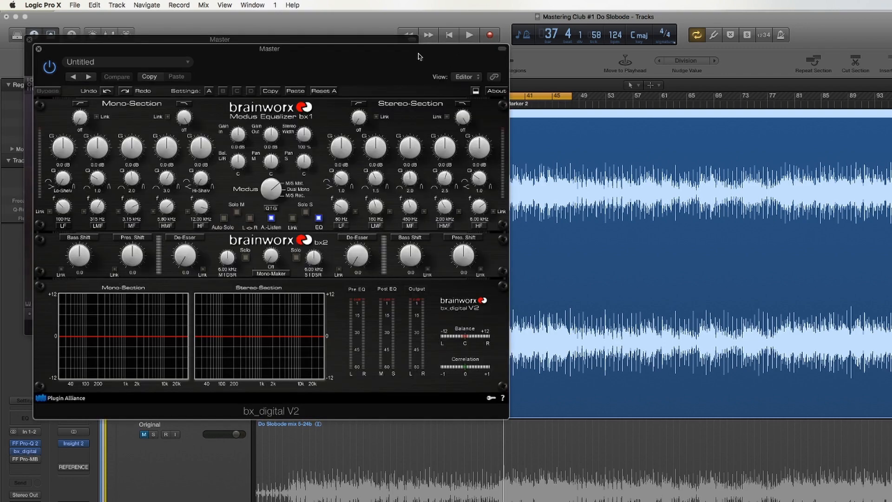
Set bx_digital aside, resume playback, and add a narrow Pro-Q 2 bell cut of about 1.7 dB at 70 Hz with Q 7.72.
{"action": "left_click_drag", "start_coordinate": [418, 55], "coordinate": [891, 33]}
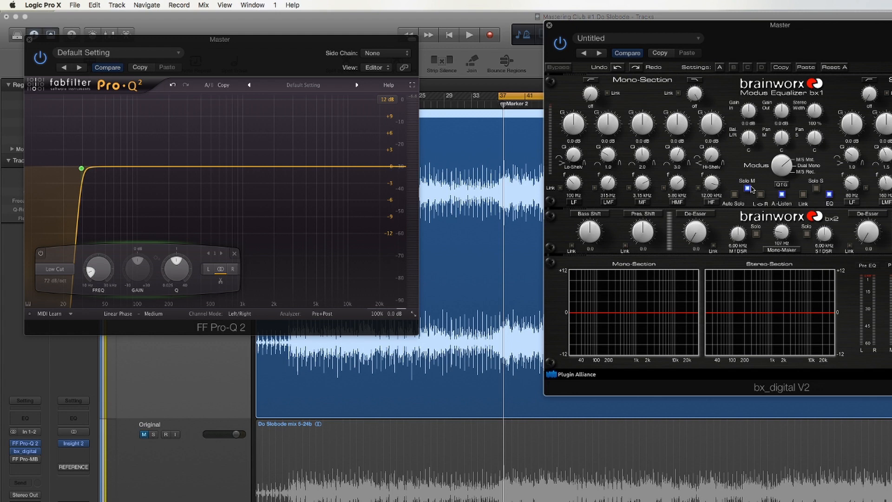
{"action": "key", "text": "space"}
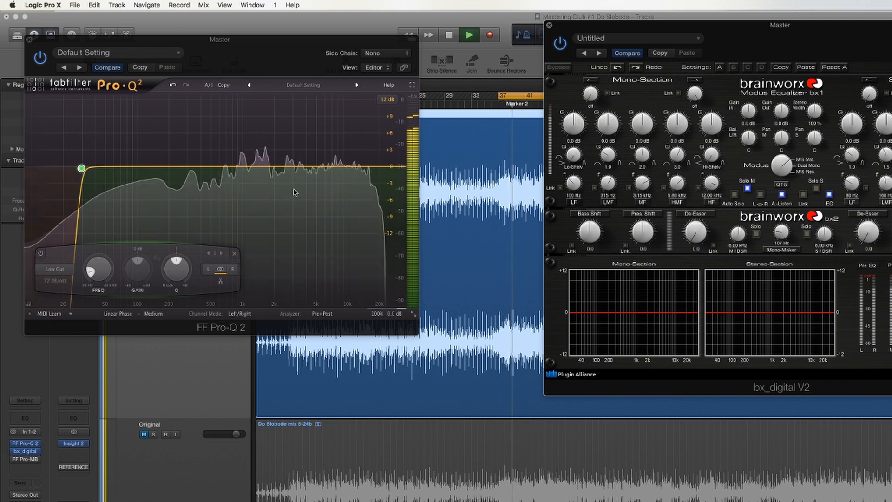
{"action": "double_click", "coordinate": [122, 160]}
{"action": "left_click_drag", "start_coordinate": [167, 266], "coordinate": [167, 254]}
{"action": "left_click_drag", "start_coordinate": [121, 160], "coordinate": [137, 128]}
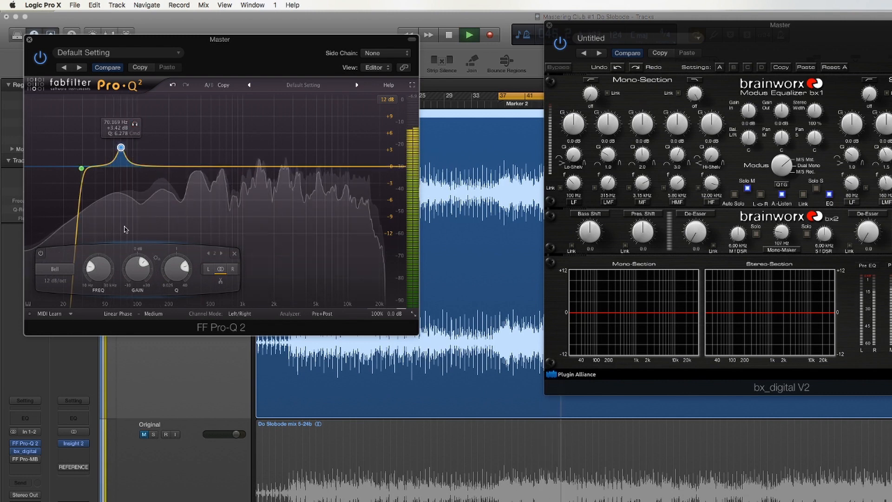
{"action": "scroll", "coordinate": [138, 263], "scroll_direction": "up", "scroll_amount": 5}
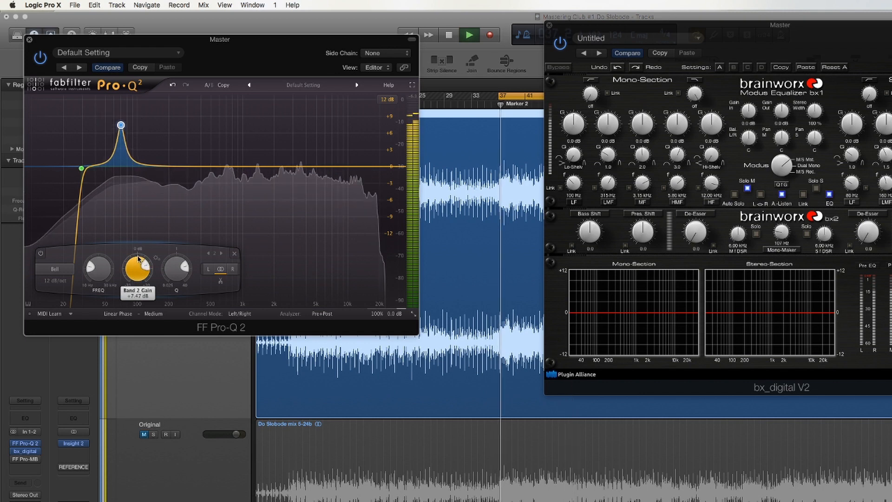
{"action": "left_click_drag", "start_coordinate": [138, 259], "coordinate": [137, 309]}
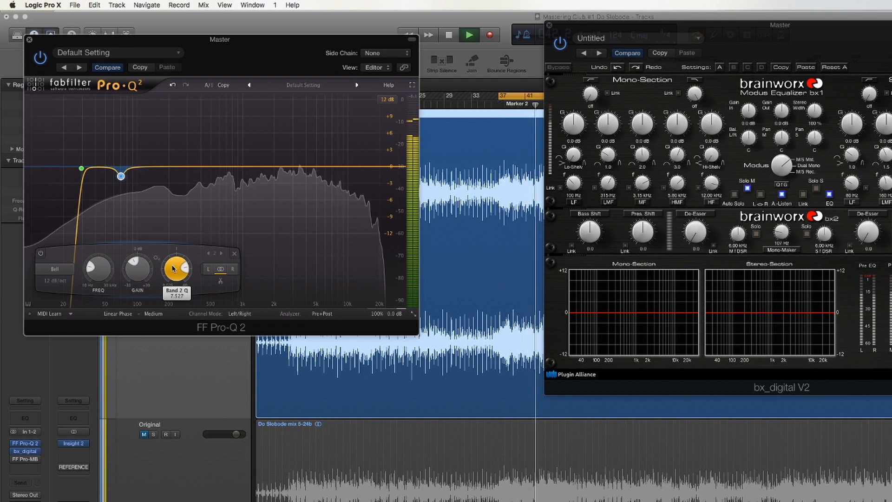
{"action": "left_click_drag", "start_coordinate": [174, 266], "coordinate": [202, 258]}
Add a second bell cut of about 1.6 dB near 220 Hz with a Q of about 4.9.
{"action": "left_click", "coordinate": [160, 159]}
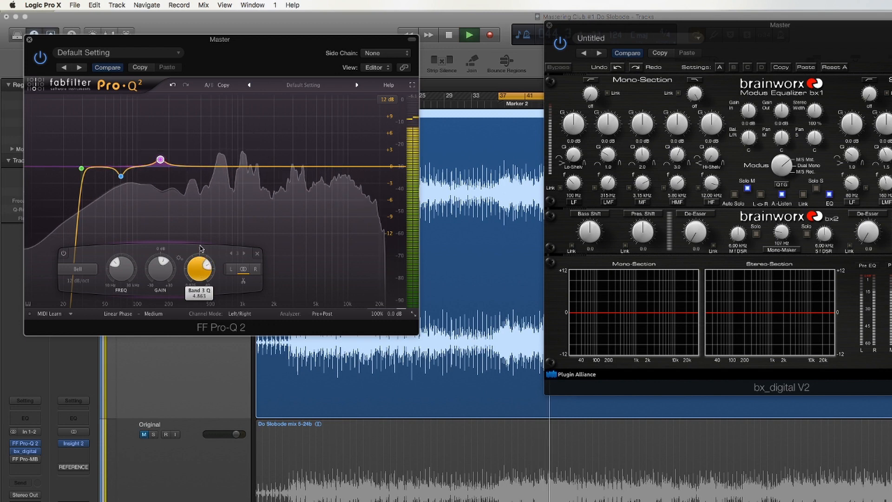
{"action": "left_click_drag", "start_coordinate": [160, 160], "coordinate": [176, 160]}
{"action": "mouse_move", "coordinate": [172, 271]}
{"action": "left_mouse_down"}
{"action": "mouse_move", "coordinate": [209, 282]}
{"action": "mouse_move", "coordinate": [172, 268]}
{"action": "left_mouse_up"}
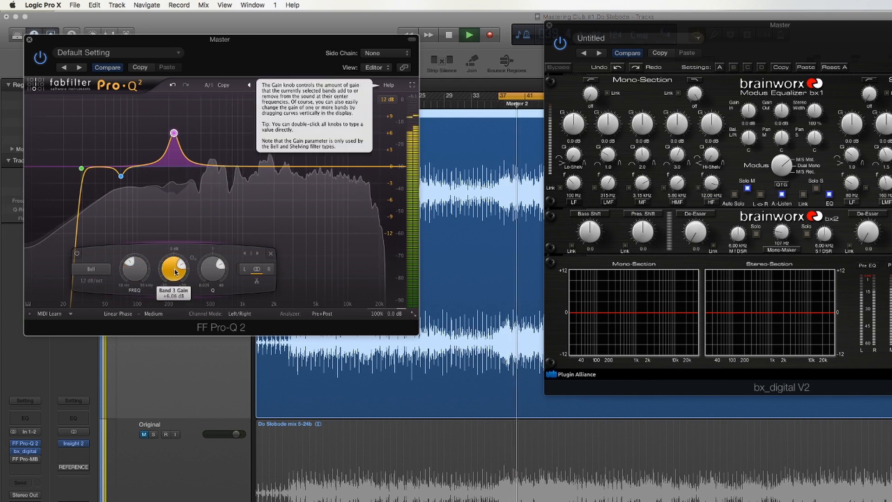
{"action": "left_click_drag", "start_coordinate": [174, 271], "coordinate": [177, 311]}
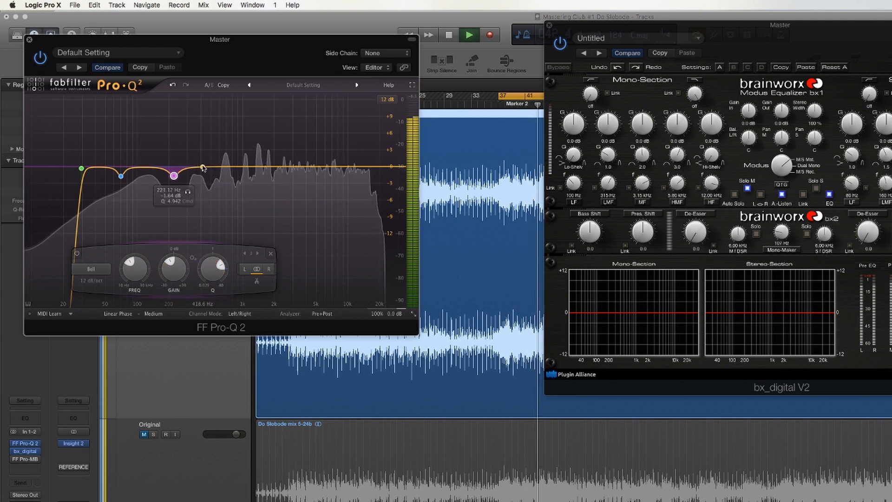
Find the low-mid resonance with a boosted, soloed bell band and cut it by 1.64 dB at about 321 Hz with Q 4.413.
{"action": "left_click_drag", "start_coordinate": [195, 166], "coordinate": [195, 155]}
{"action": "left_click_drag", "start_coordinate": [245, 275], "coordinate": [245, 264]}
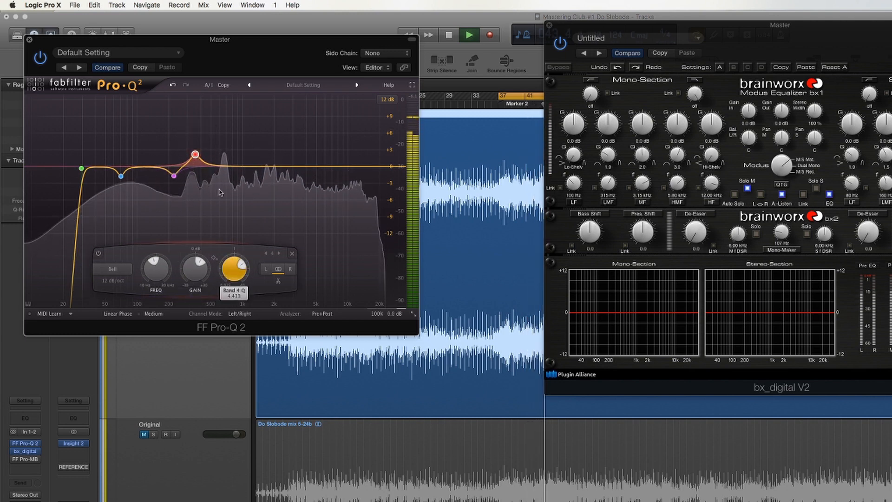
{"action": "left_click_drag", "start_coordinate": [196, 155], "coordinate": [194, 156]}
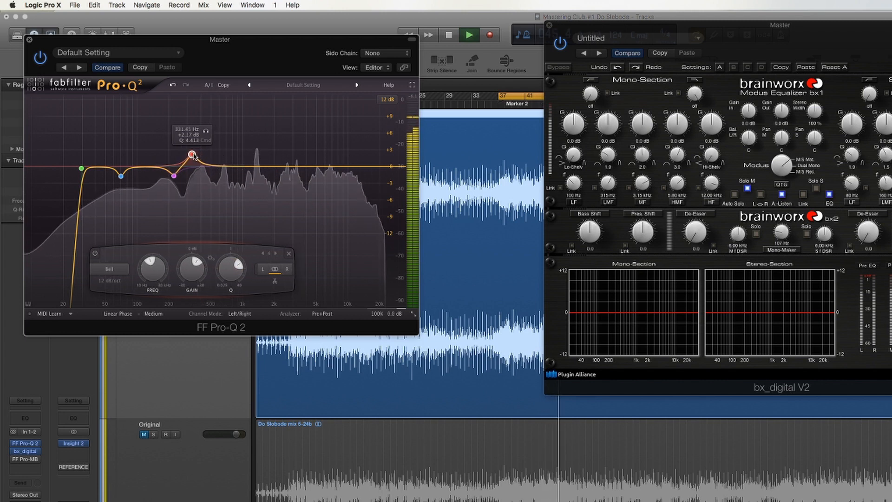
{"action": "left_click_drag", "start_coordinate": [192, 269], "coordinate": [192, 246]}
{"action": "left_click", "coordinate": [207, 108]}
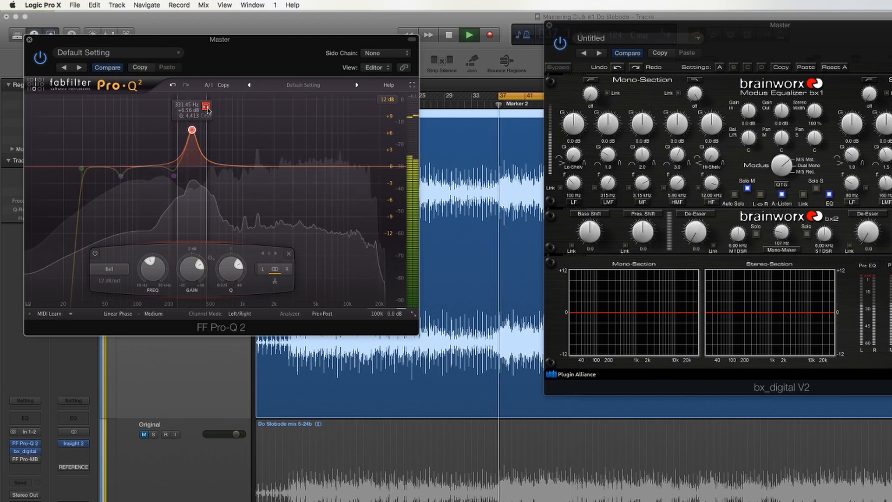
{"action": "left_click_drag", "start_coordinate": [205, 110], "coordinate": [204, 111]}
{"action": "left_click_drag", "start_coordinate": [190, 259], "coordinate": [194, 308]}
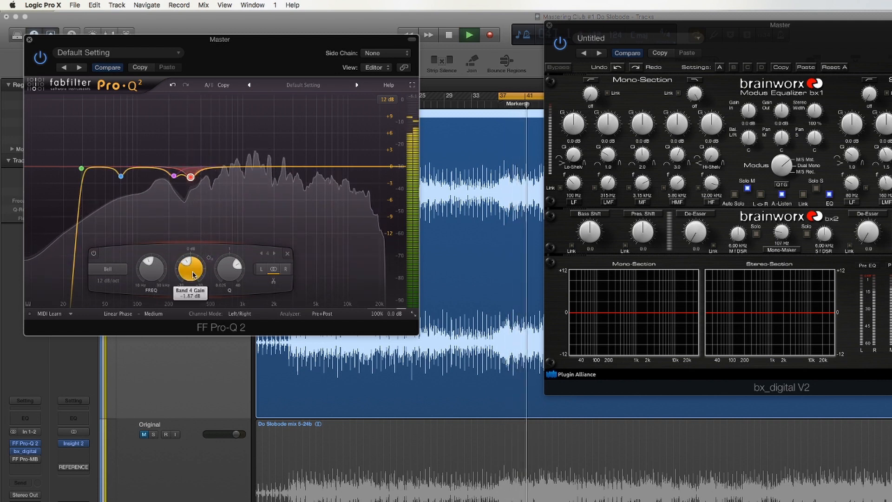
{"action": "mouse_move", "coordinate": [193, 274]}
{"action": "left_click_drag", "start_coordinate": [193, 274], "coordinate": [193, 270]}
Audition the 220 Hz, 321 Hz and 70 Hz cut bands one at a time in solo.
{"action": "left_click", "coordinate": [174, 176]}
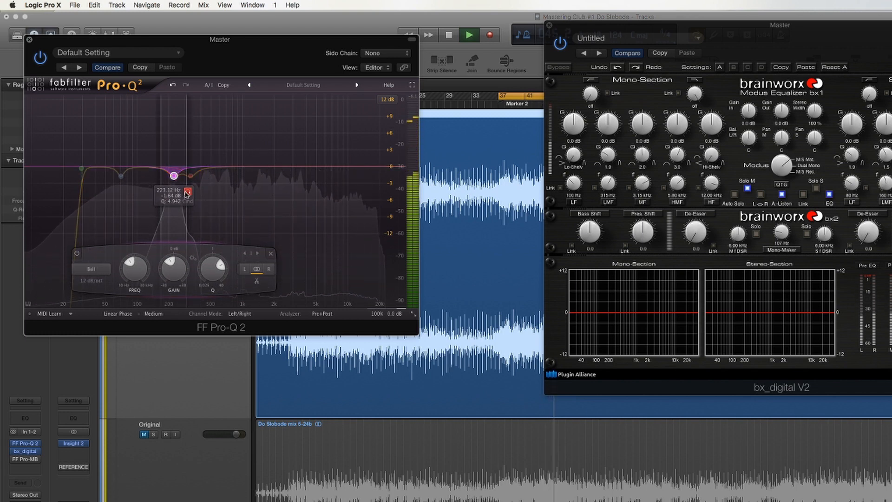
{"action": "left_click", "coordinate": [191, 176]}
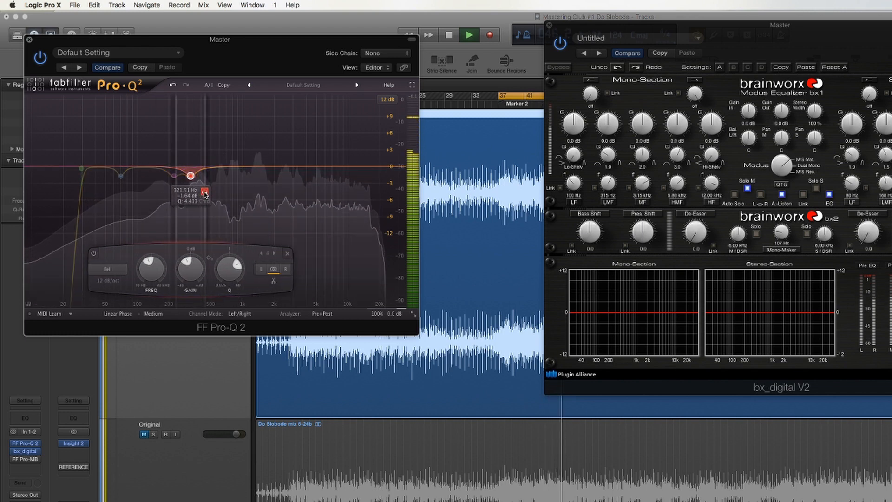
{"action": "left_click", "coordinate": [135, 192]}
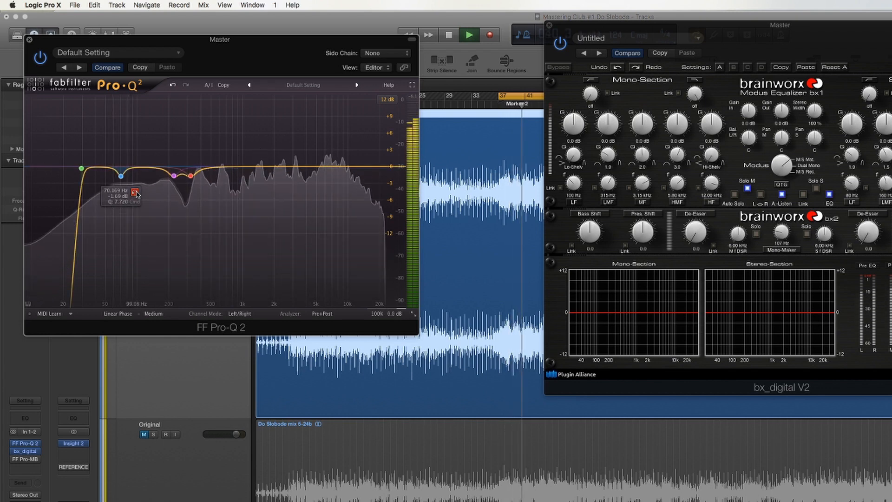
In bx_digital's mono section, cut the LMF band by 3.2 dB near 200 Hz with Q 1.8 and set Bass Shift to 2.4.
{"action": "left_click_drag", "start_coordinate": [762, 33], "coordinate": [678, 45]}
{"action": "left_click_drag", "start_coordinate": [526, 197], "coordinate": [523, 208]}
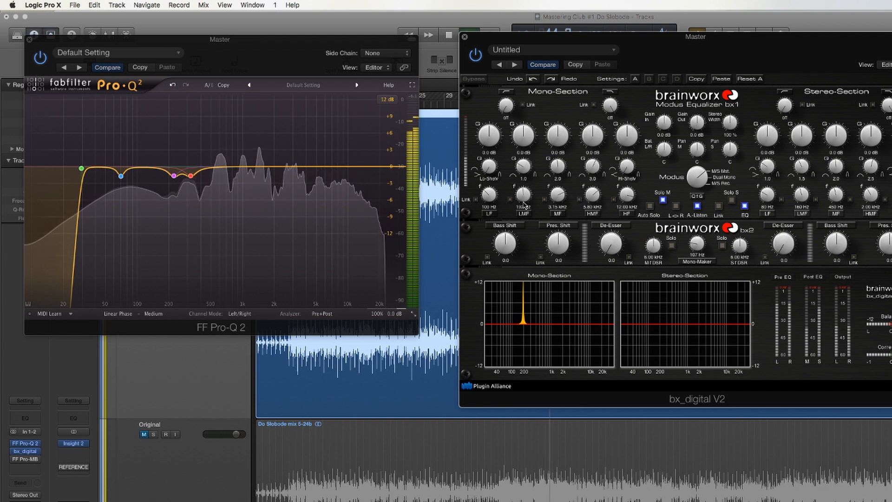
{"action": "left_click_drag", "start_coordinate": [522, 168], "coordinate": [524, 144]}
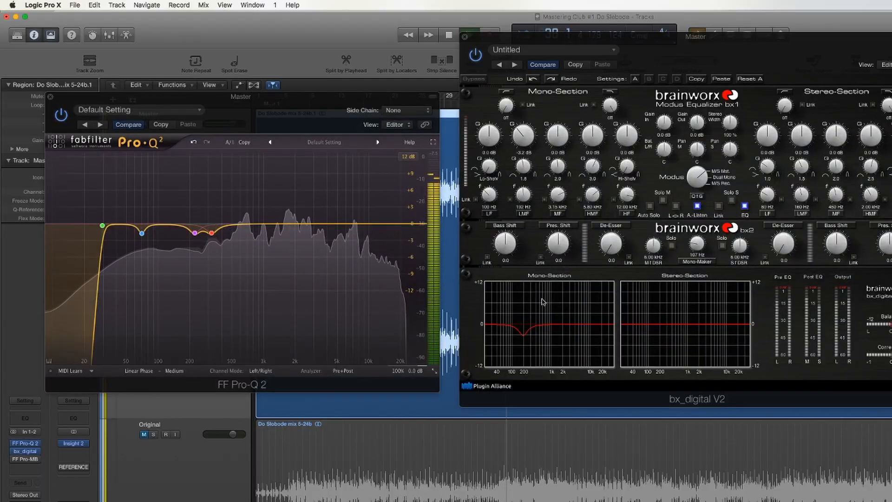
{"action": "left_click_drag", "start_coordinate": [508, 251], "coordinate": [510, 247]}
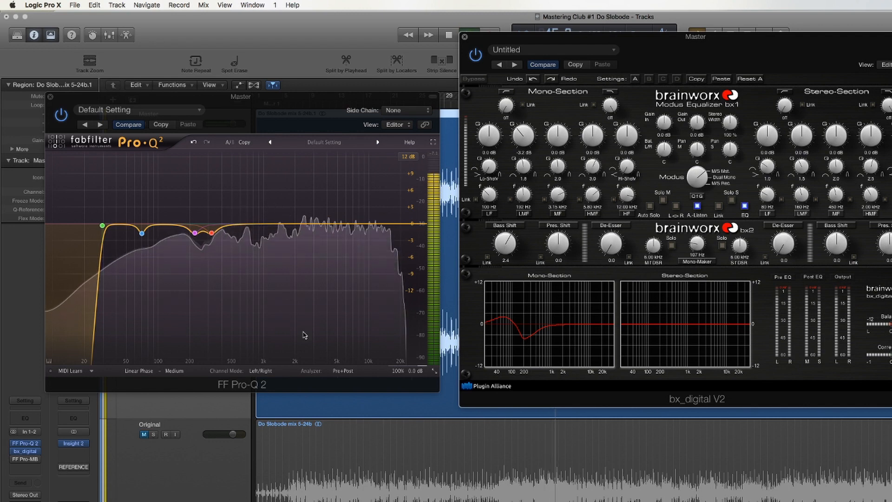
Add a Pro-Q 2 bell boost of about 3 dB near 138 Hz with a Q of about 2 and compare it with the band bypassed.
{"action": "left_click_drag", "start_coordinate": [165, 223], "coordinate": [171, 216]}
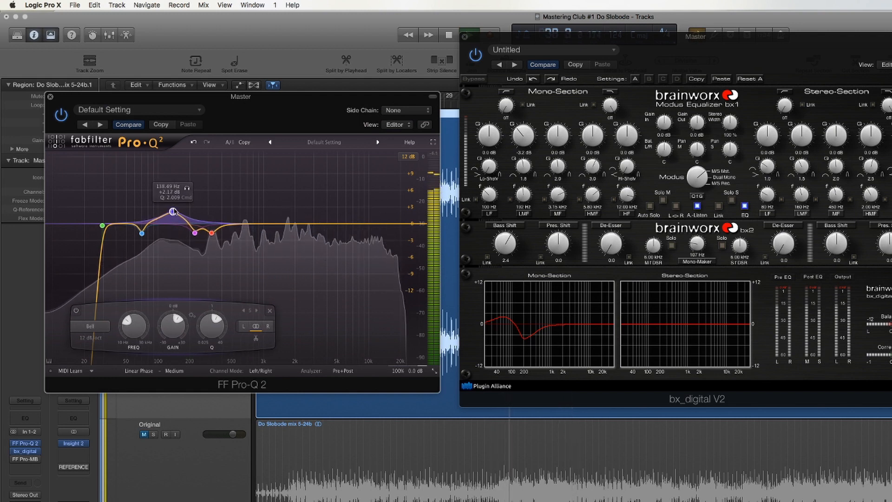
{"action": "left_click_drag", "start_coordinate": [188, 188], "coordinate": [188, 188]}
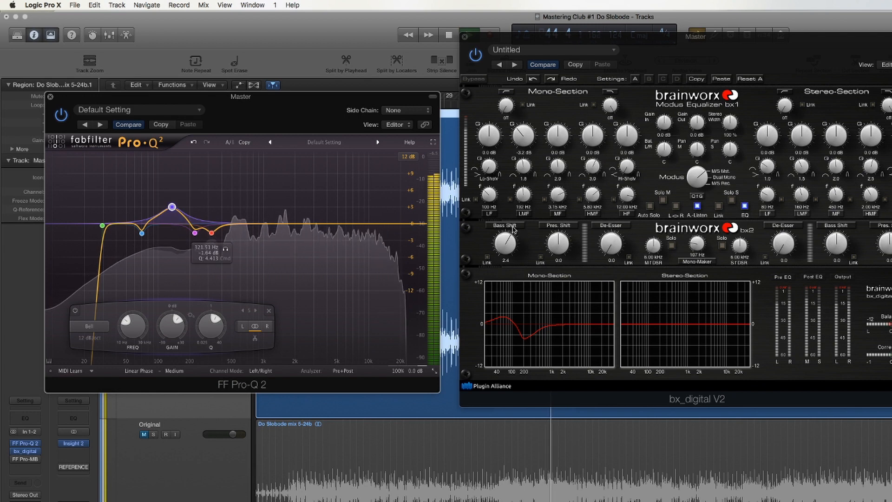
{"action": "left_click", "coordinate": [75, 311]}
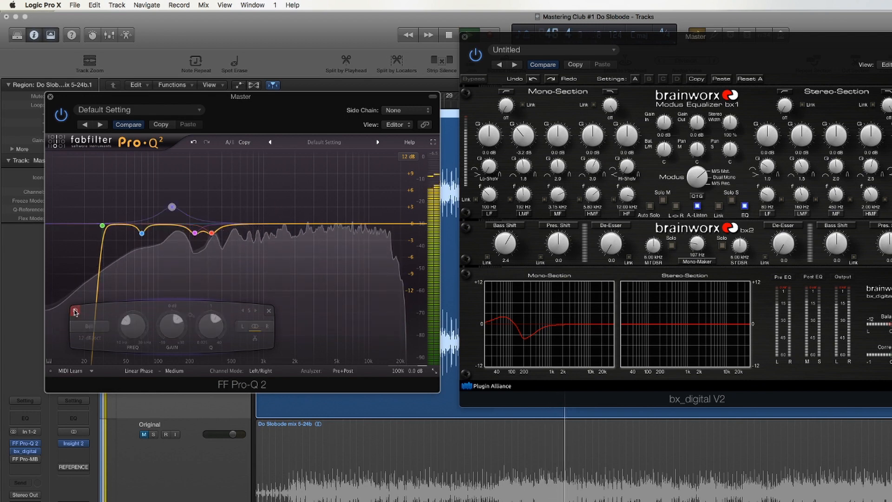
{"action": "left_click", "coordinate": [74, 311]}
{"action": "left_click", "coordinate": [500, 225]}
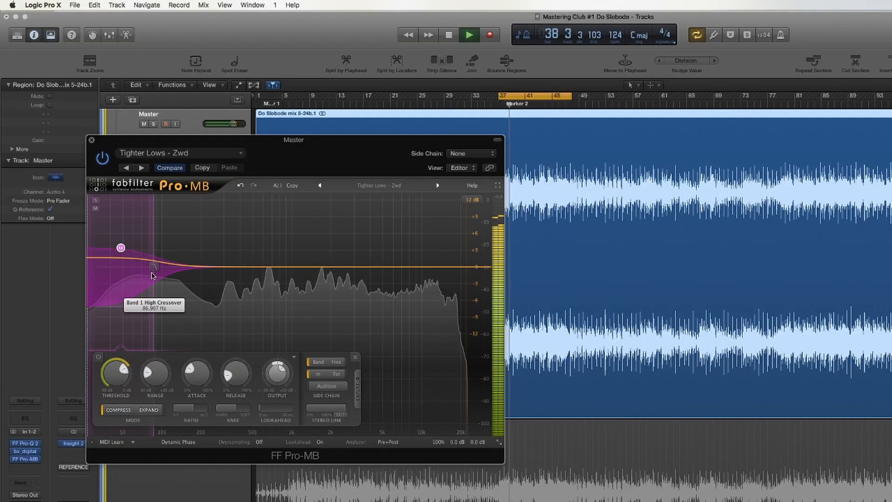
Solo the low band in Pro-MB and set its high crossover to about 80 Hz.
{"action": "left_click_drag", "start_coordinate": [152, 275], "coordinate": [144, 270]}
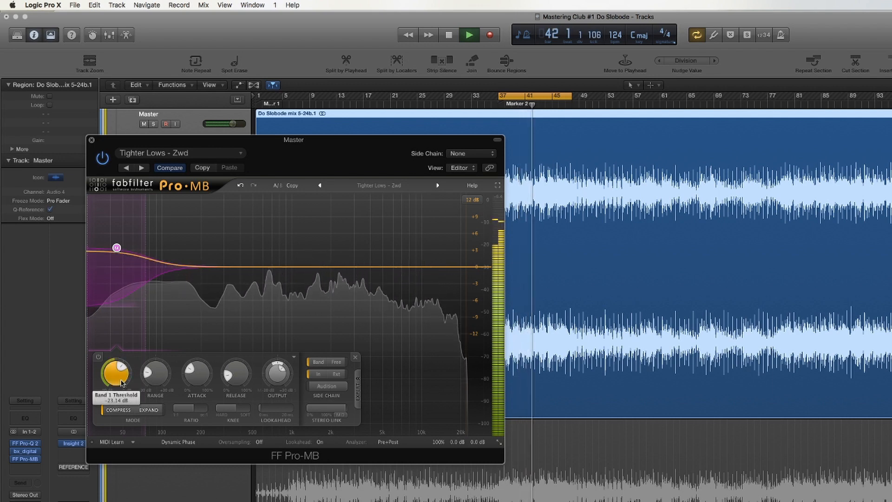
{"action": "left_click", "coordinate": [96, 200]}
{"action": "left_click_drag", "start_coordinate": [148, 268], "coordinate": [152, 269]}
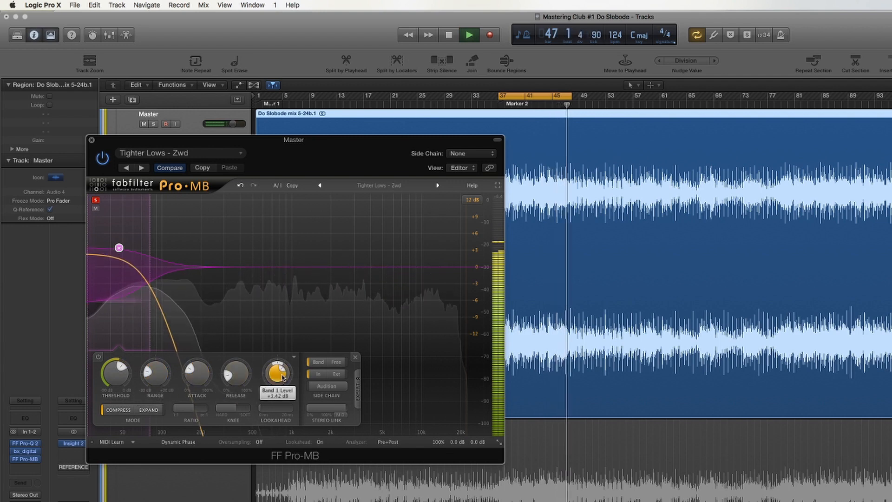
Raise the low band's output level to about 4 dB and compare the sound with the band bypassed and re-enabled.
{"action": "left_click_drag", "start_coordinate": [277, 374], "coordinate": [278, 372]}
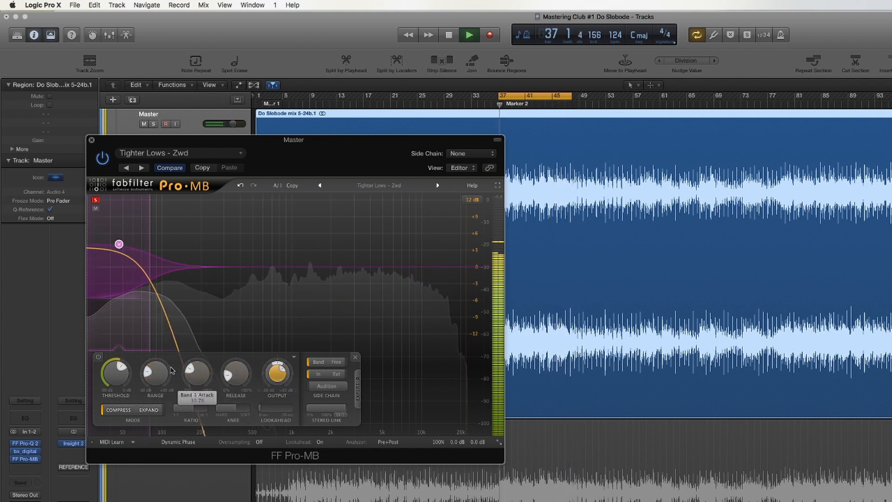
{"action": "left_click", "coordinate": [97, 356]}
{"action": "left_click", "coordinate": [97, 357]}
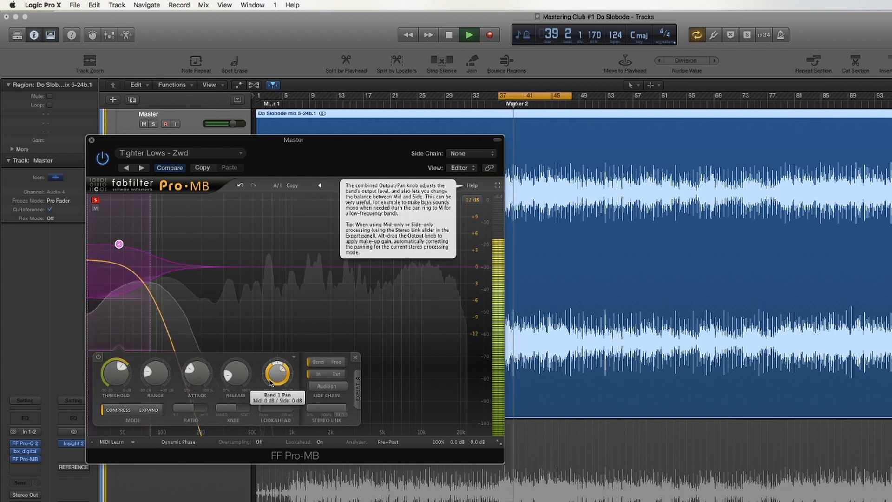
{"action": "left_click_drag", "start_coordinate": [271, 381], "coordinate": [273, 381]}
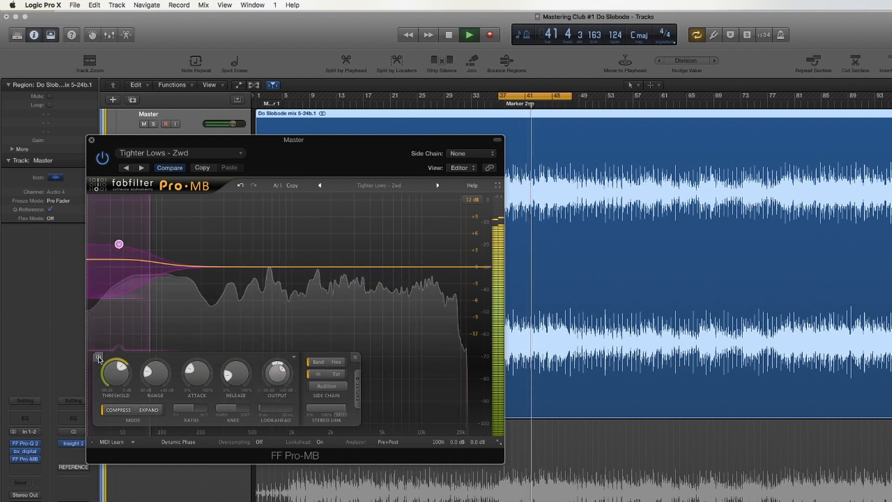
{"action": "left_click", "coordinate": [99, 357]}
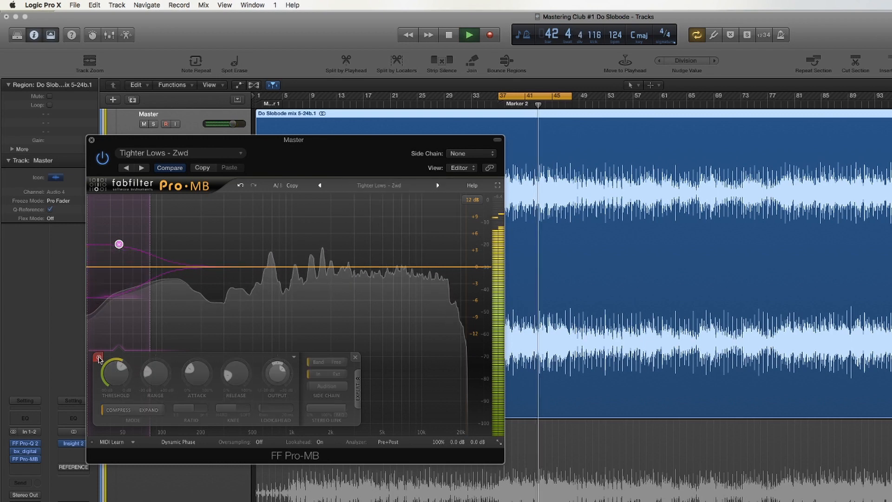
{"action": "left_click", "coordinate": [99, 357]}
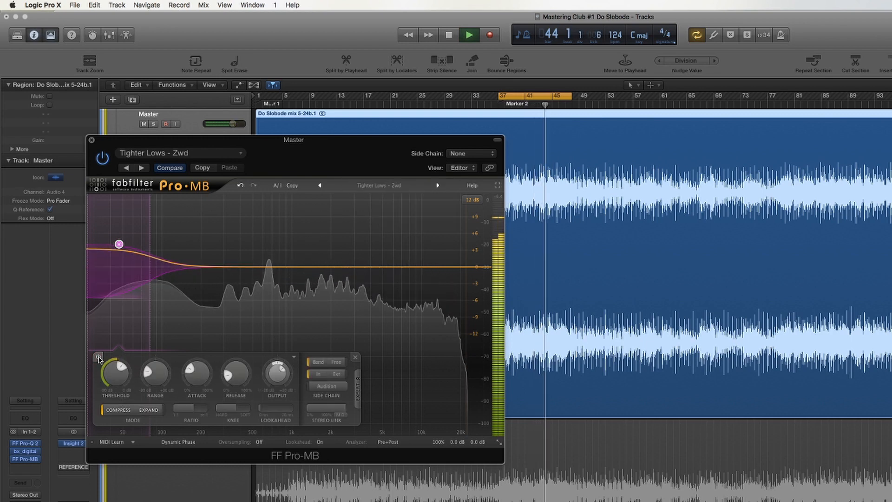
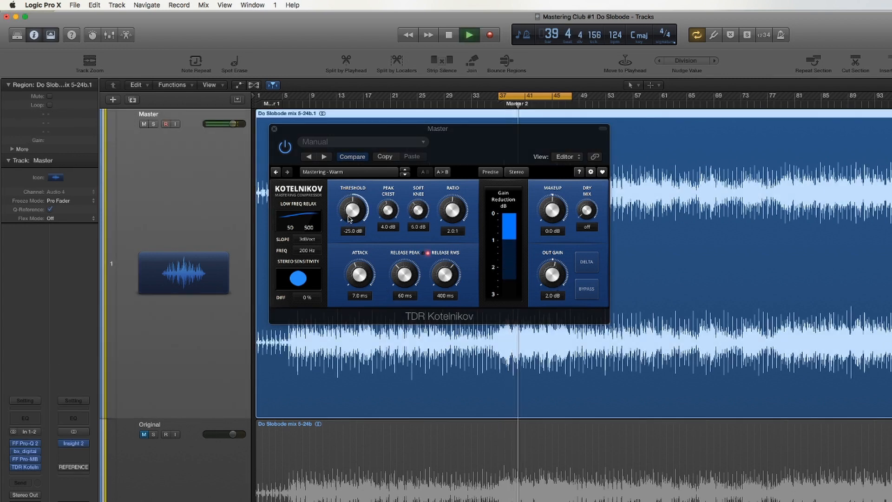
Set the TDR Kotelnikov compressor's threshold to -22.0 dB.
{"action": "left_click_drag", "start_coordinate": [359, 226], "coordinate": [359, 222]}
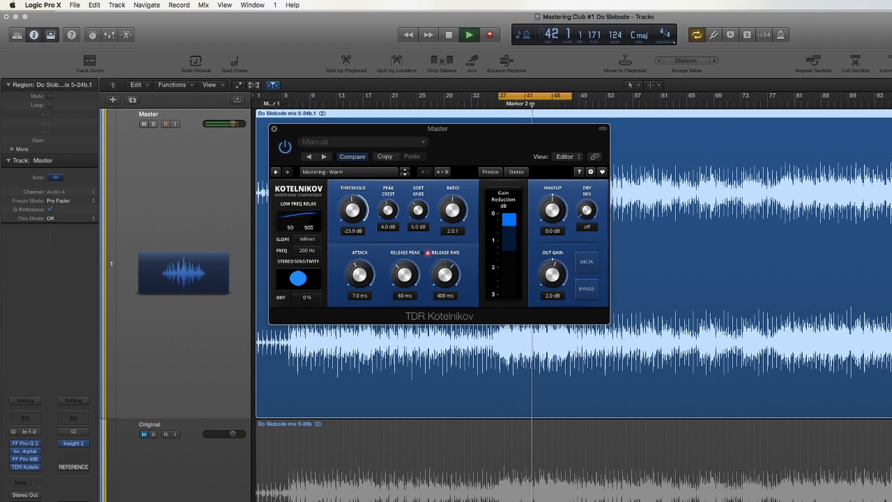
{"action": "left_click_drag", "start_coordinate": [359, 222], "coordinate": [359, 216]}
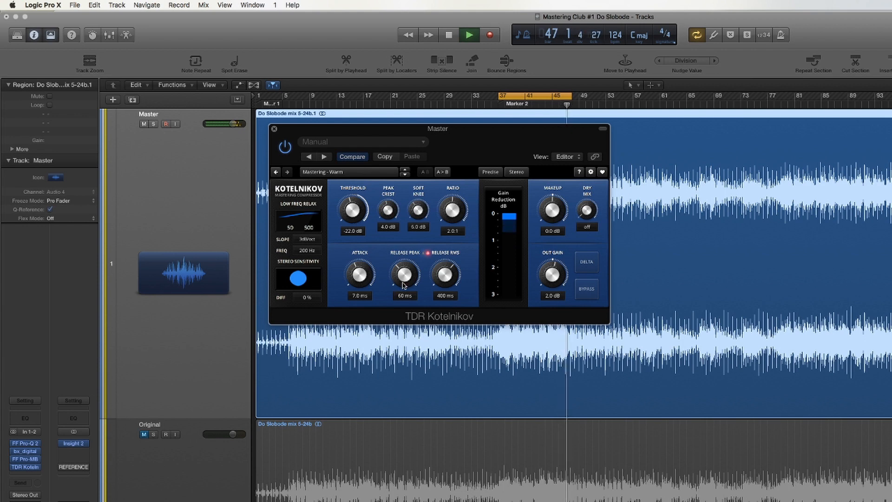
Set Kotelnikov's peak release to 51 ms and output gain to 1.2 dB, comparing the sound with the compressor bypassed and re-enabled.
{"action": "left_click_drag", "start_coordinate": [404, 274], "coordinate": [404, 277]}
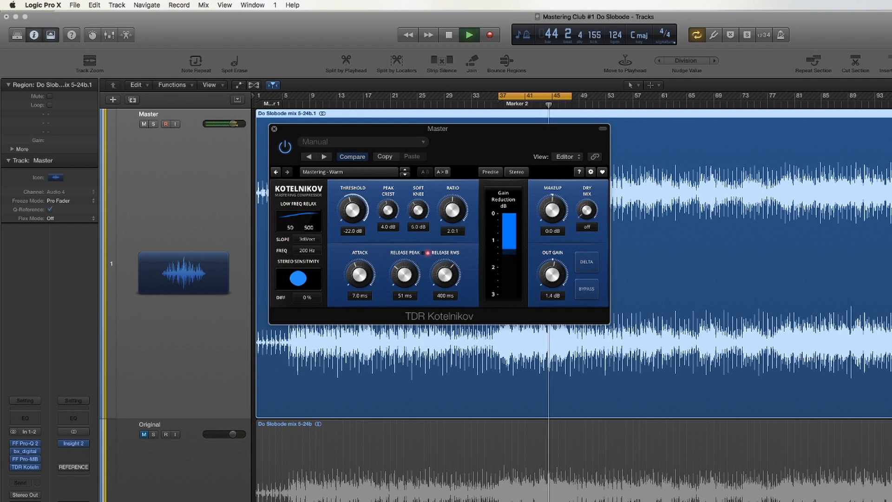
{"action": "left_click", "coordinate": [593, 290]}
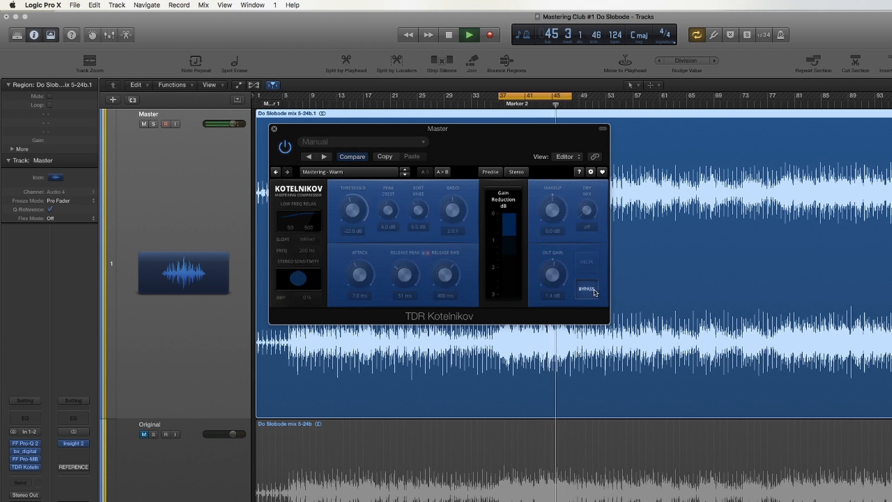
{"action": "left_click", "coordinate": [593, 290]}
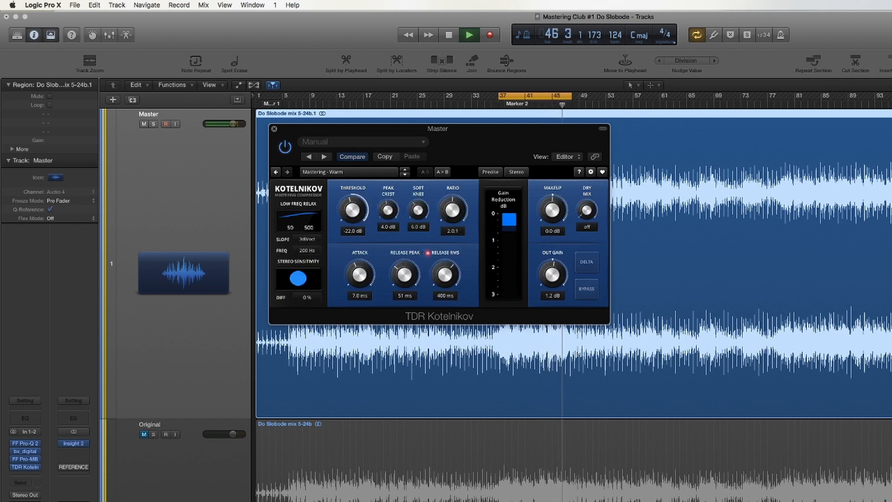
{"action": "left_click", "coordinate": [593, 293]}
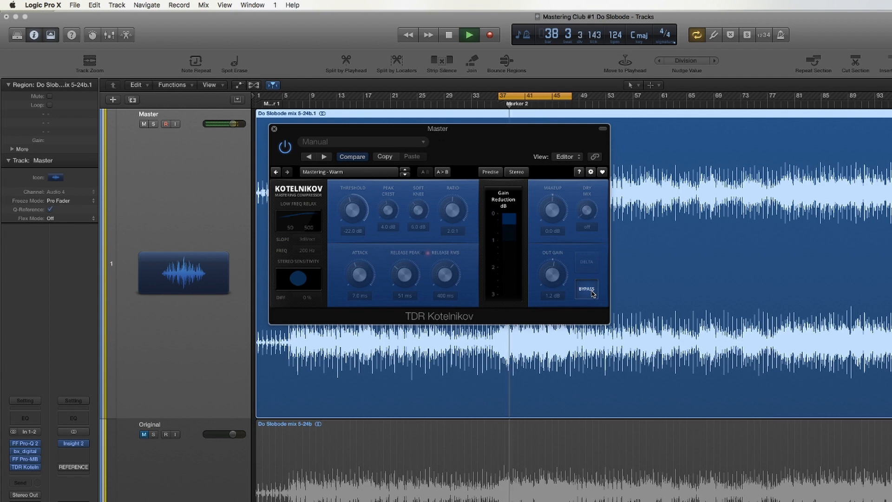
{"action": "left_click", "coordinate": [593, 293]}
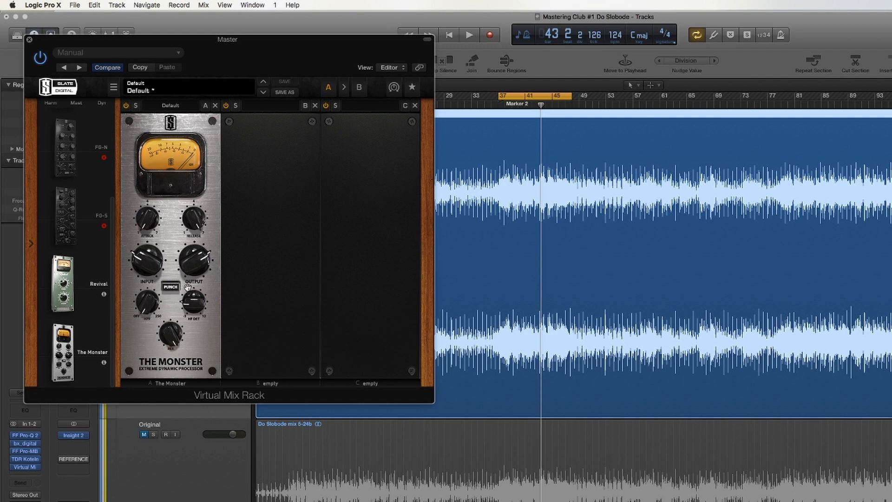
Enable Punch on The Monster during playback and set its high-pass filter to about 184 Hz.
{"action": "key", "text": "space"}
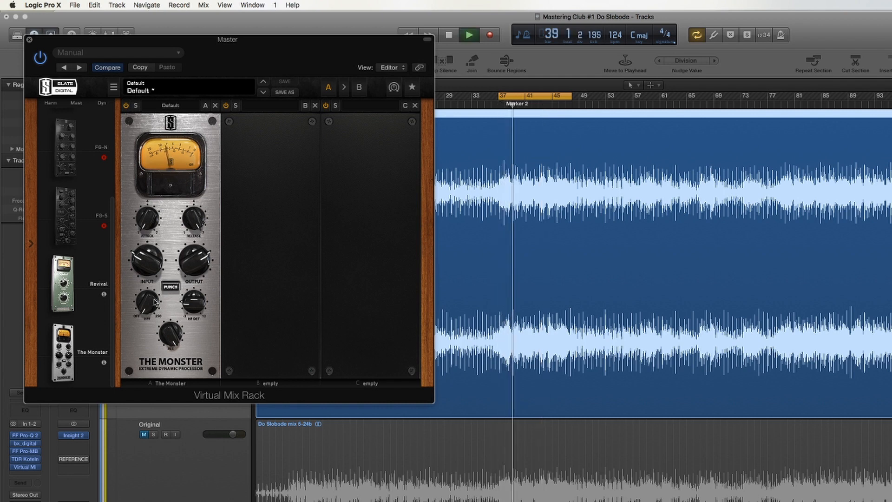
{"action": "left_click", "coordinate": [178, 286]}
{"action": "left_click", "coordinate": [178, 285]}
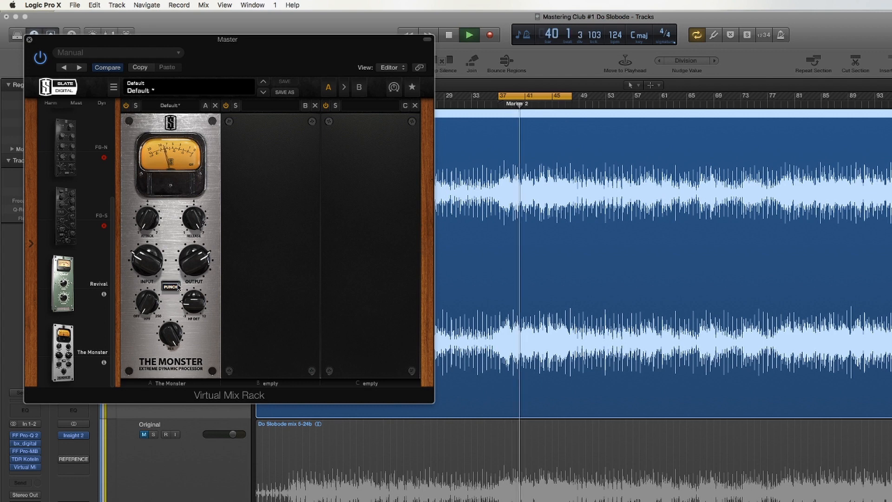
{"action": "left_click", "coordinate": [179, 285]}
{"action": "left_click_drag", "start_coordinate": [150, 297], "coordinate": [142, 200]}
{"action": "left_click_drag", "start_coordinate": [146, 303], "coordinate": [148, 305]}
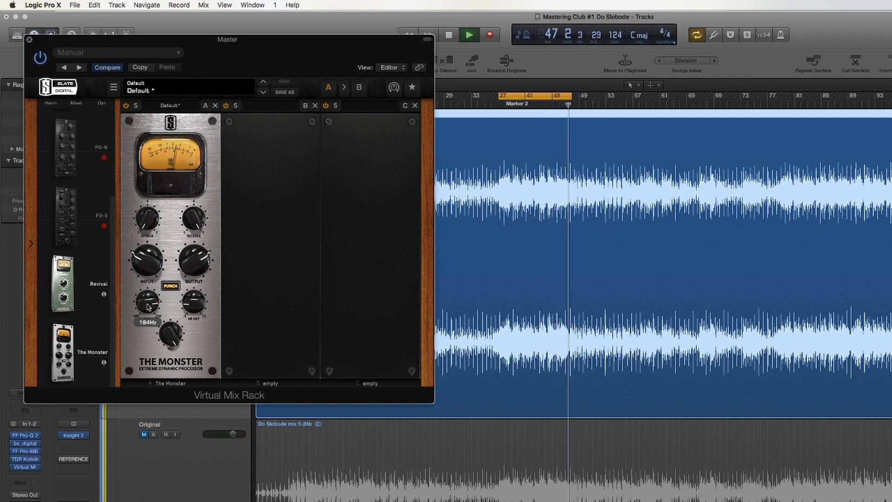
Set The Monster's mix to about 17% and output to about 9.5 dB, comparing the sound with the module bypassed and re-enabled.
{"action": "left_click_drag", "start_coordinate": [173, 338], "coordinate": [209, 451]}
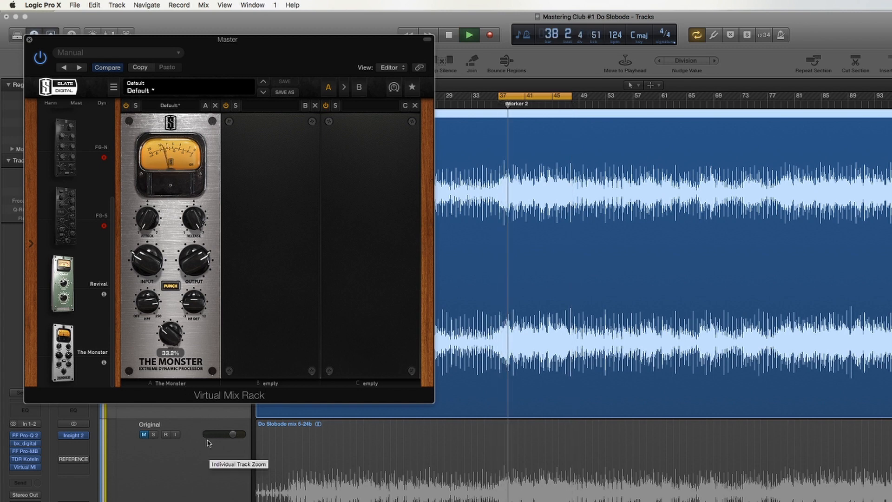
{"action": "left_click_drag", "start_coordinate": [171, 332], "coordinate": [181, 364]}
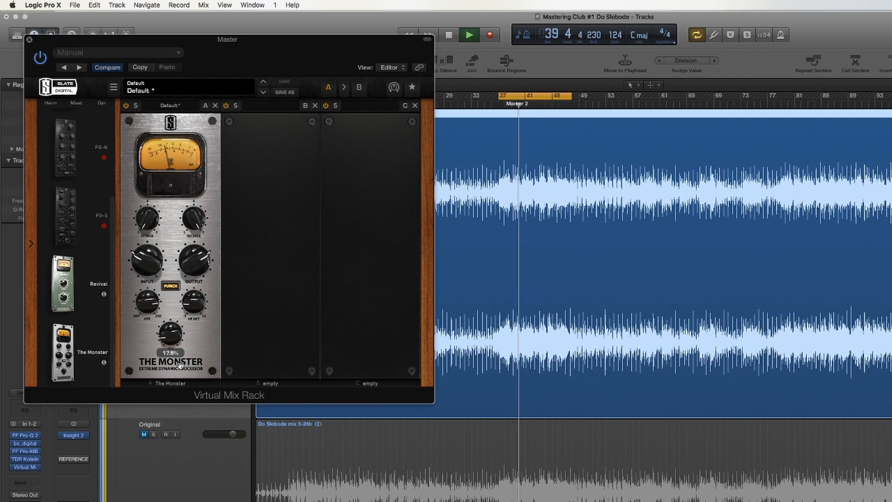
{"action": "left_click", "coordinate": [125, 106]}
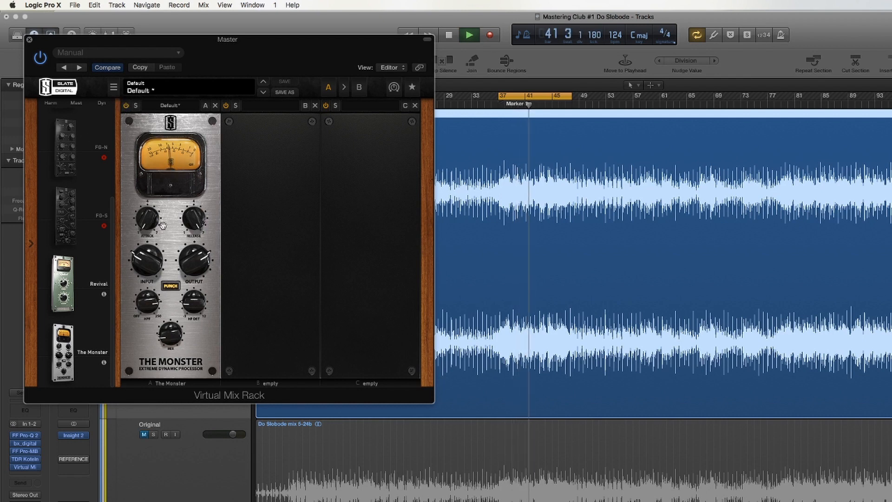
{"action": "mouse_move", "coordinate": [186, 273]}
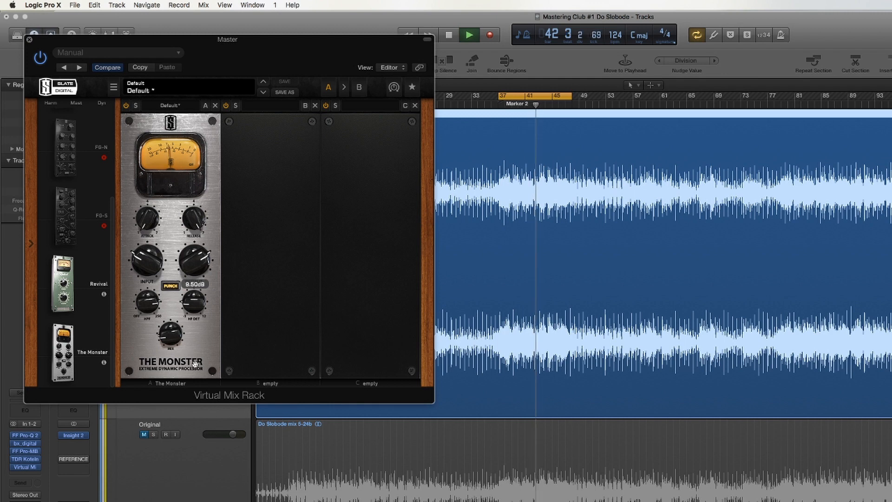
{"action": "mouse_move", "coordinate": [175, 343]}
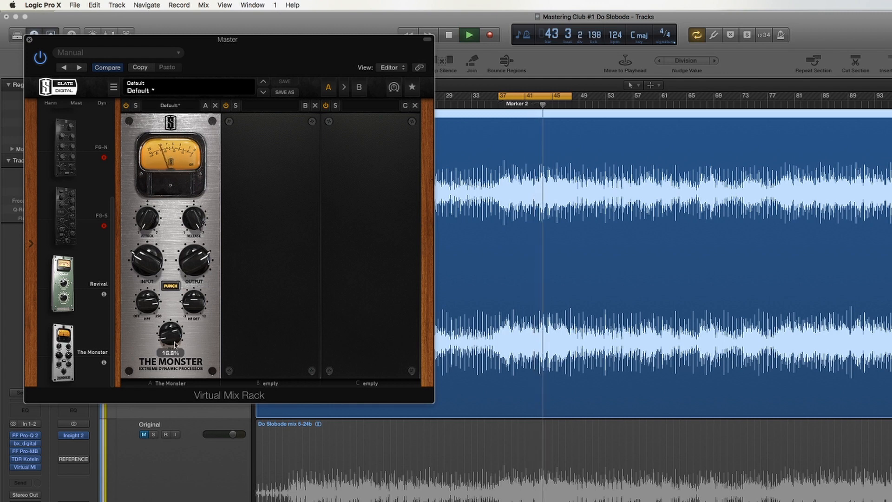
{"action": "left_click", "coordinate": [126, 109]}
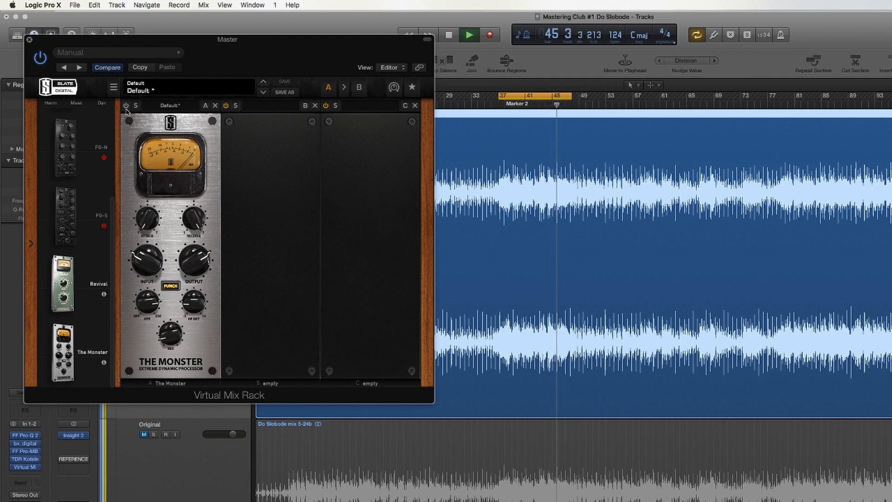
{"action": "left_click", "coordinate": [127, 107]}
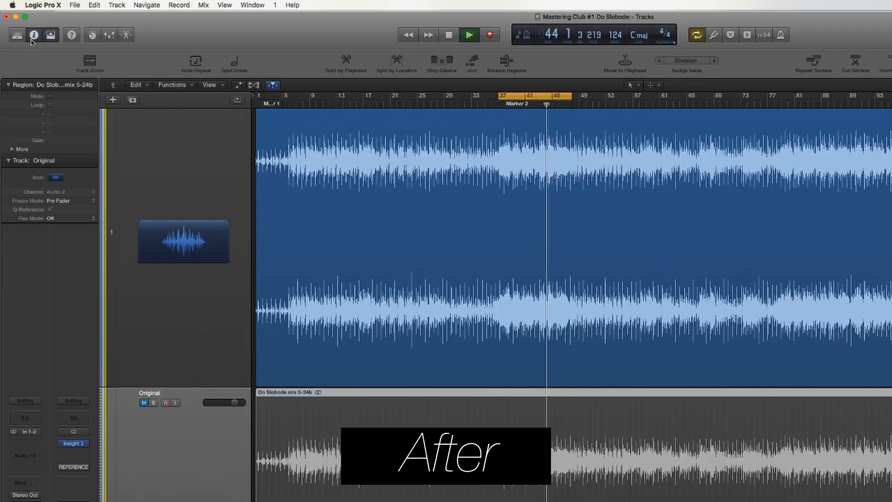
Compare the mastered track with the unprocessed mix by toggling the Original track's mute during playback.
{"action": "key", "text": "Down"}
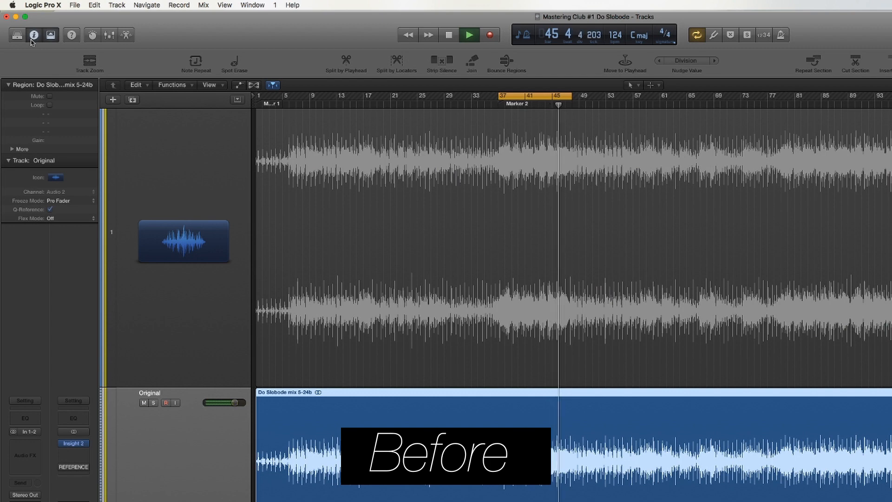
{"action": "key", "text": "m"}
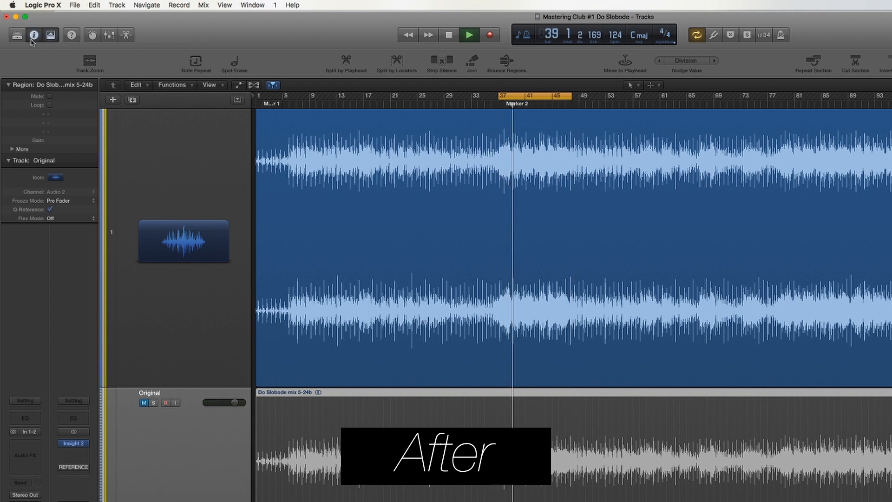
{"action": "key", "text": "m"}
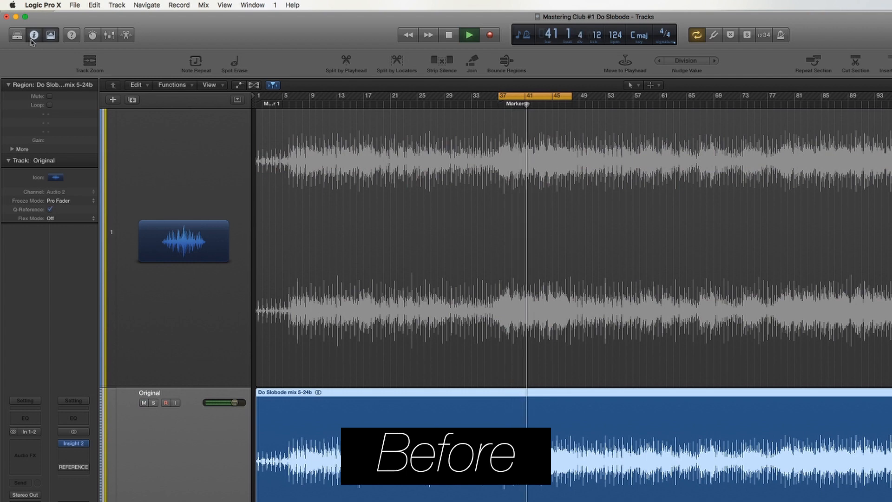
{"action": "key", "text": "m"}
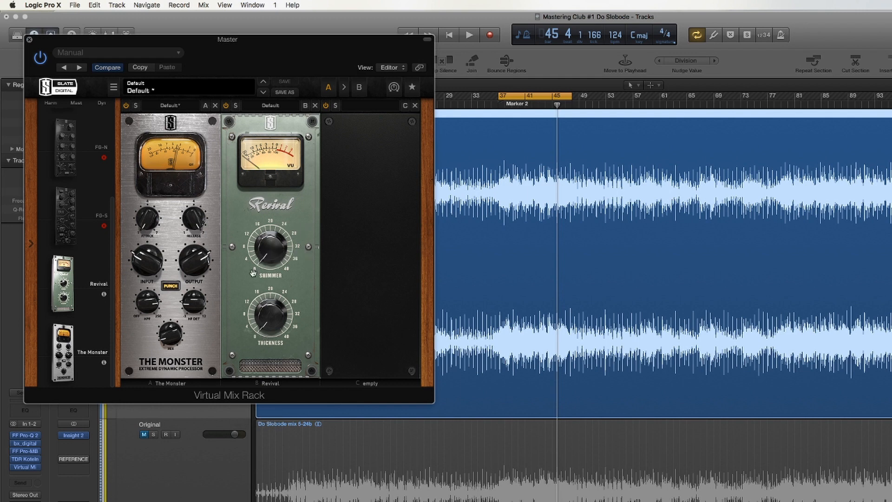
Set the Revival module's Thickness to 2.70 and Shimmer to 2.40 while the loop plays.
{"action": "key", "text": "space"}
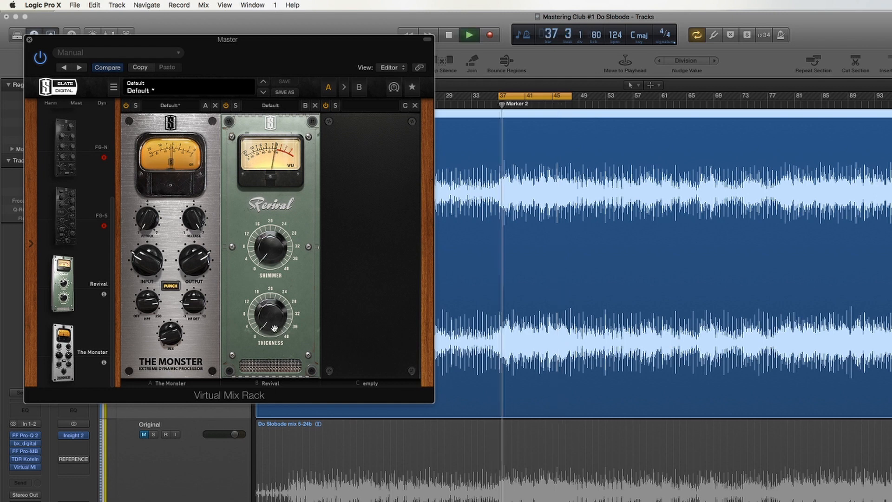
{"action": "left_click_drag", "start_coordinate": [272, 313], "coordinate": [273, 280]}
{"action": "left_click_drag", "start_coordinate": [277, 320], "coordinate": [280, 396]}
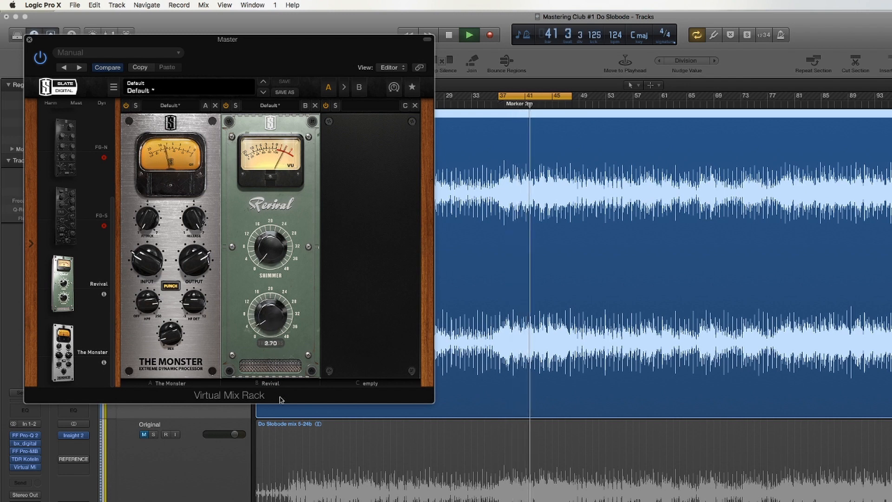
{"action": "left_click_drag", "start_coordinate": [271, 237], "coordinate": [274, 280]}
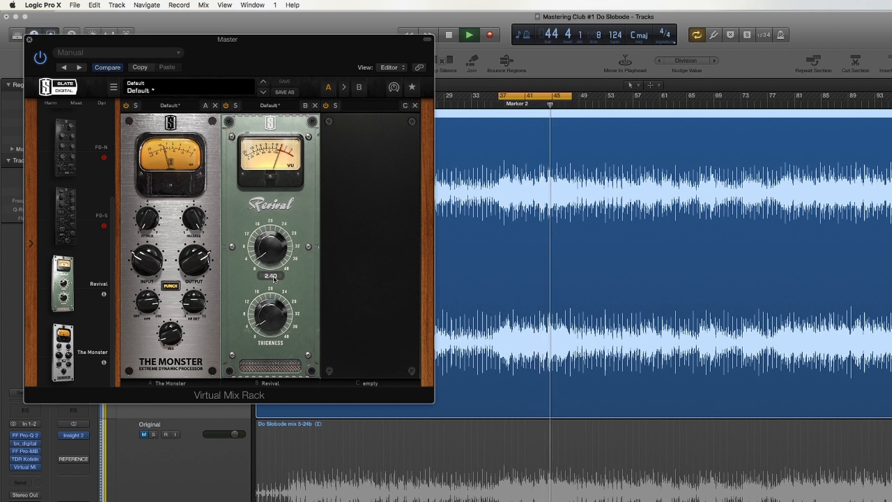
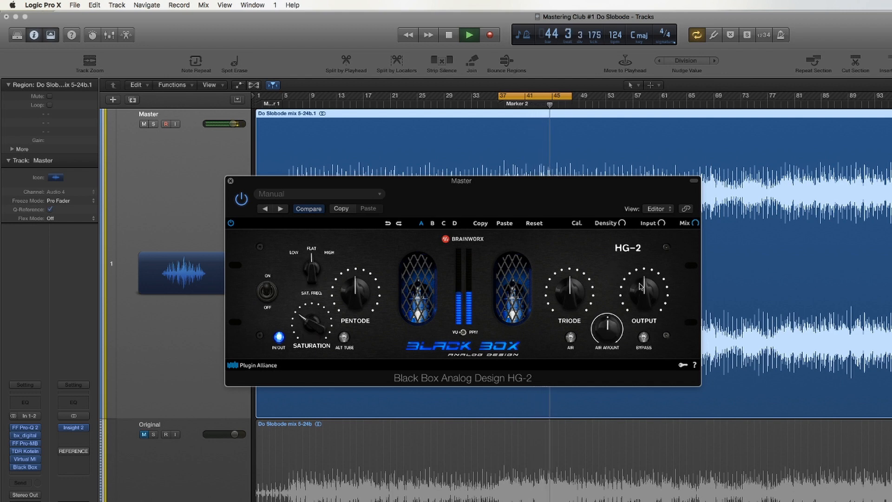
Raise the HG-2's Pentode slightly above its midpoint and lower its output to 42%, checking the level against the plug-in switched off.
{"action": "left_click_drag", "start_coordinate": [644, 291], "coordinate": [644, 297]}
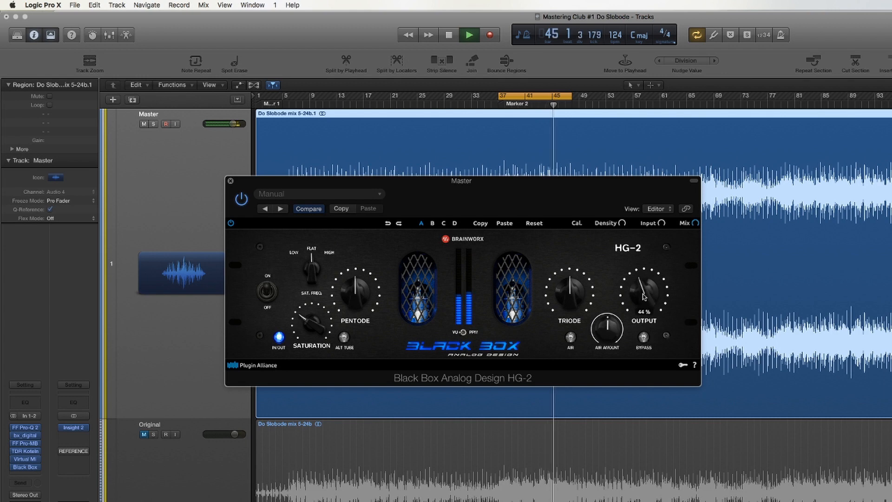
{"action": "left_click", "coordinate": [241, 204]}
{"action": "left_click", "coordinate": [241, 200]}
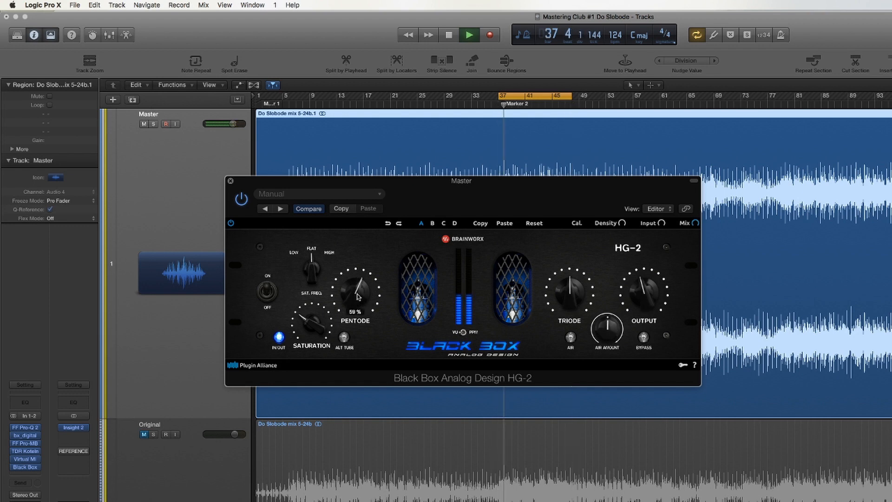
{"action": "mouse_move", "coordinate": [358, 303]}
{"action": "left_mouse_down"}
{"action": "mouse_move", "coordinate": [359, 290]}
{"action": "mouse_move", "coordinate": [359, 301]}
{"action": "left_mouse_up"}
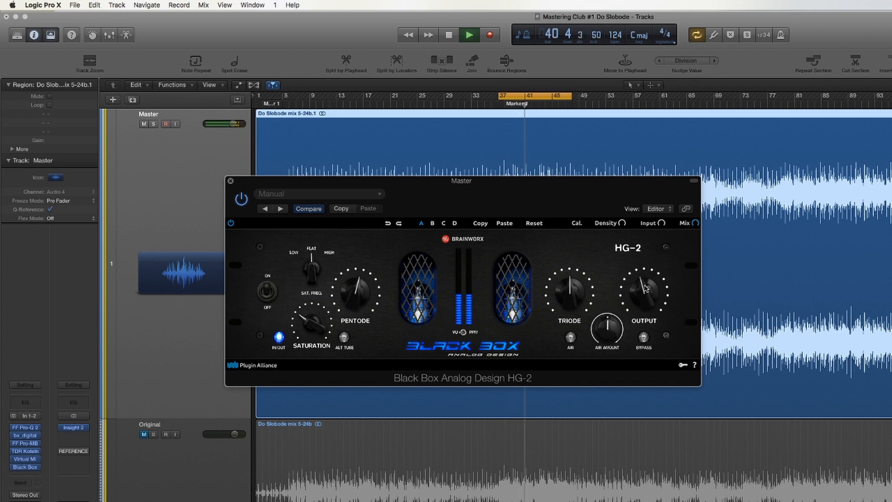
{"action": "left_click_drag", "start_coordinate": [646, 289], "coordinate": [646, 290]}
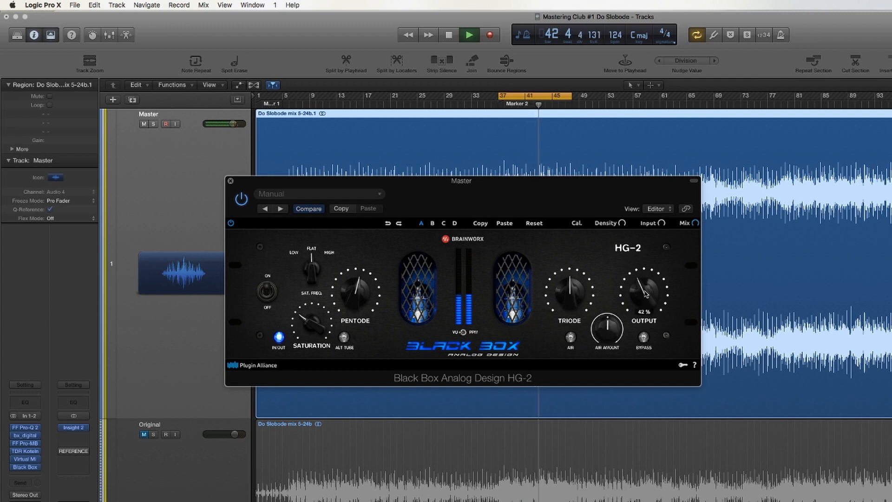
Compare the loop's sound and level with the HG-2 bypassed and re-enabled.
{"action": "left_click", "coordinate": [643, 337]}
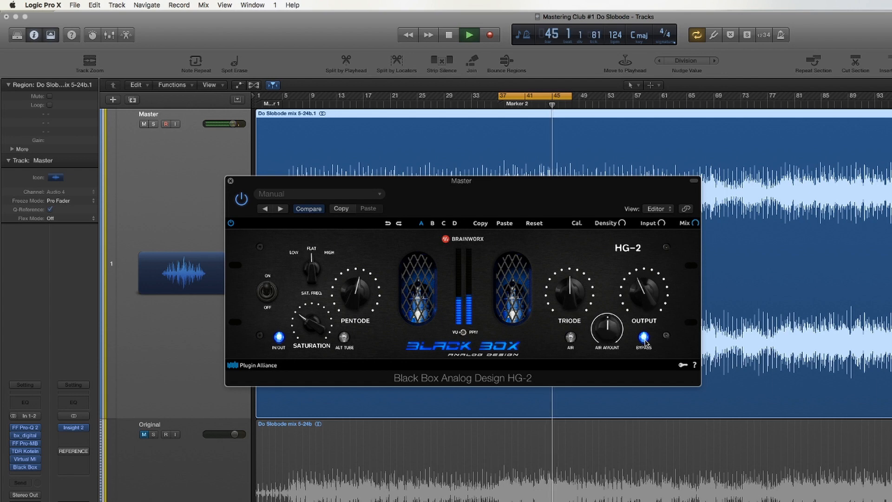
{"action": "left_click", "coordinate": [644, 337]}
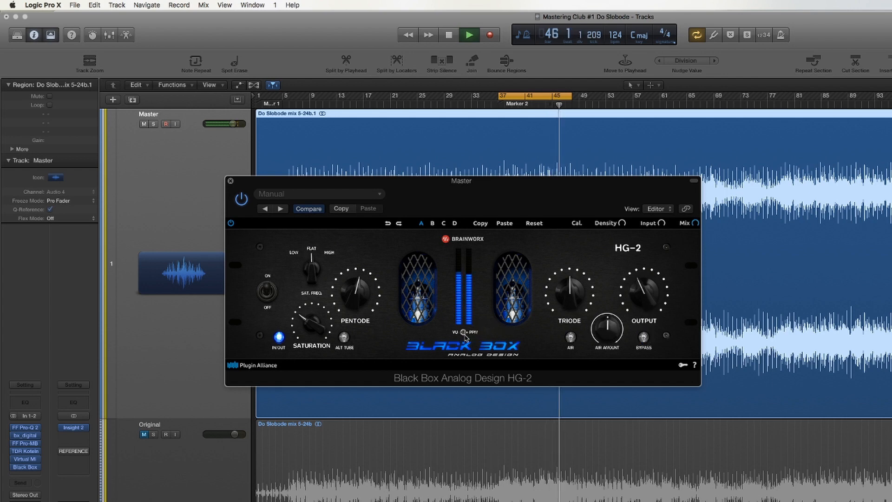
{"action": "left_click", "coordinate": [644, 337]}
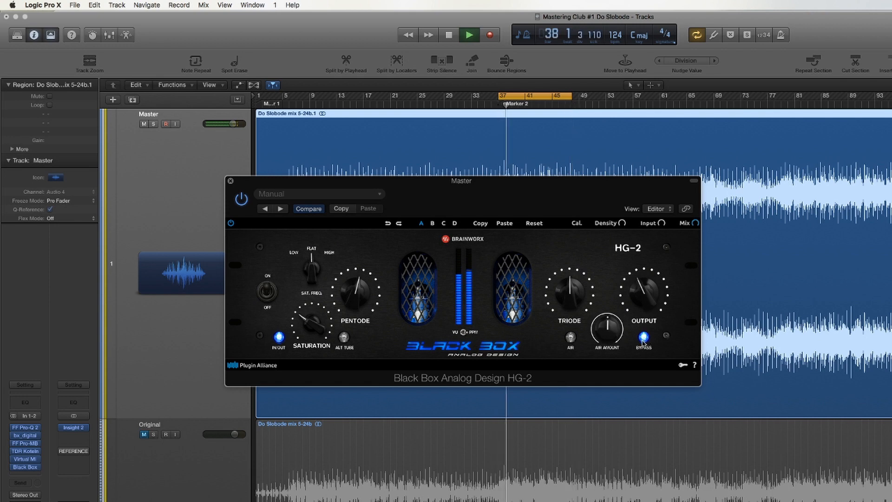
{"action": "left_click", "coordinate": [644, 340]}
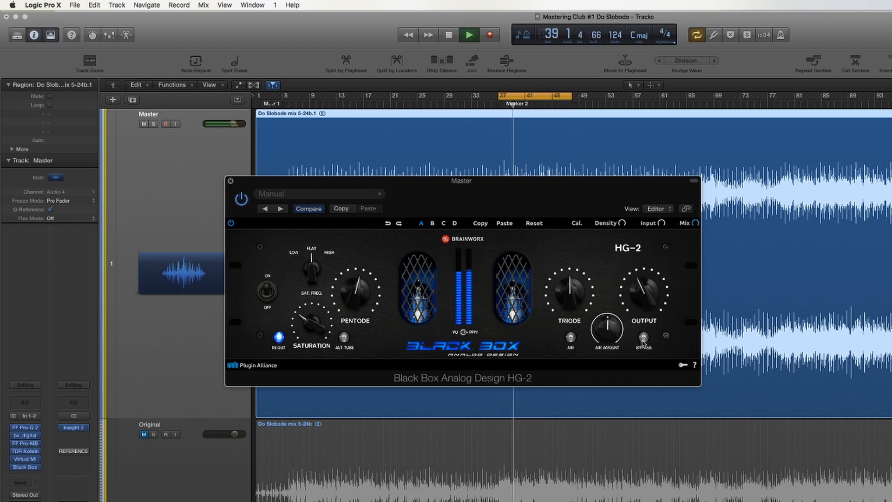
Enable Air on the HG-2 with an amount of 49% and compare the sound with the plug-in bypassed.
{"action": "left_click", "coordinate": [569, 339]}
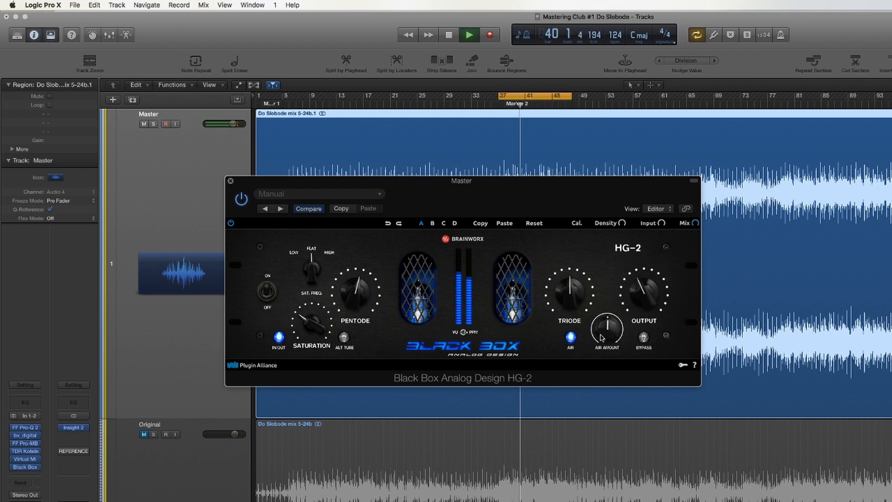
{"action": "mouse_move", "coordinate": [617, 339]}
{"action": "left_mouse_down"}
{"action": "mouse_move", "coordinate": [613, 325]}
{"action": "mouse_move", "coordinate": [610, 368]}
{"action": "mouse_move", "coordinate": [609, 352]}
{"action": "left_mouse_up"}
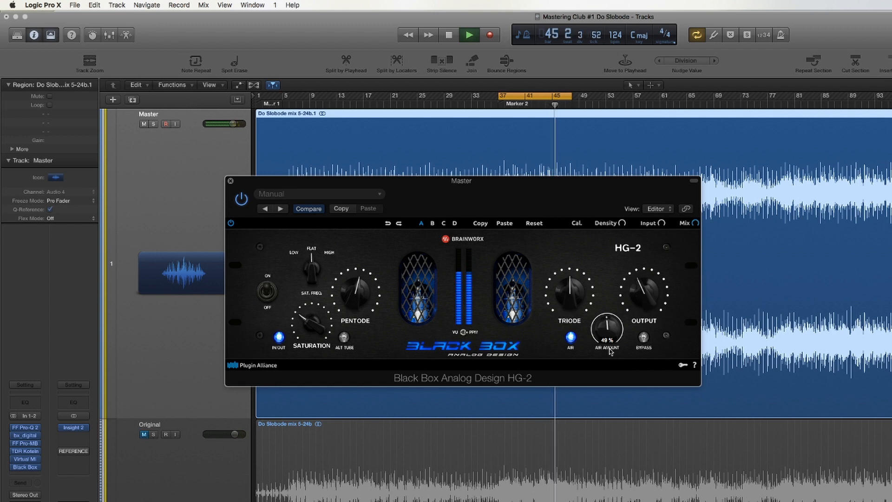
{"action": "left_click", "coordinate": [643, 336]}
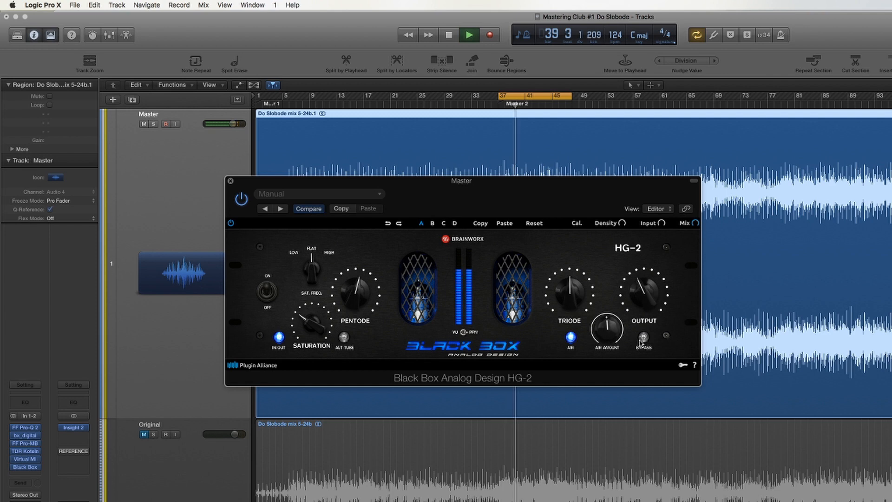
{"action": "left_click", "coordinate": [640, 339]}
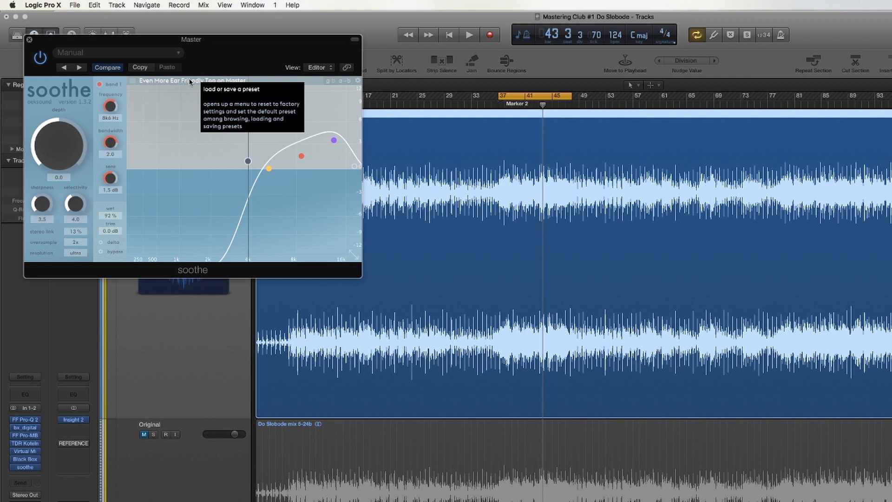
While the loop plays, shift soothe's low cut and band 2 lower, with band 2 at 4.8 kHz, and set sharpness 4.4 and depth -11.5.
{"action": "key", "text": "space"}
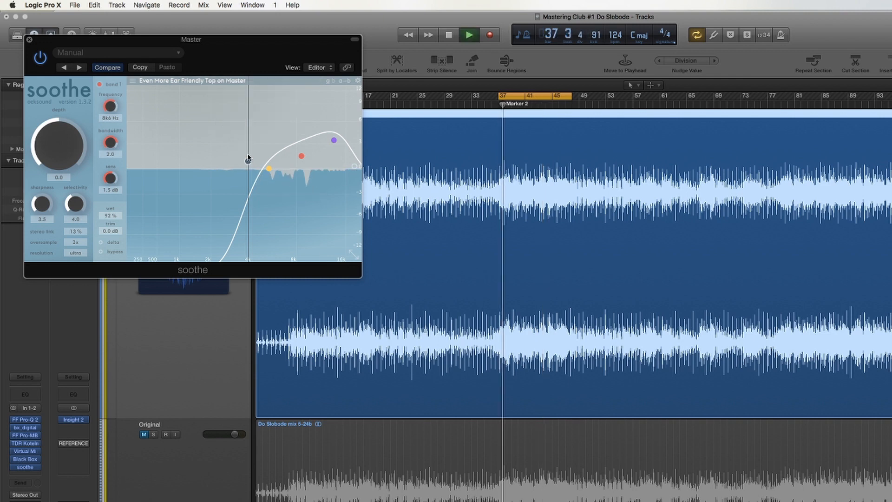
{"action": "mouse_move", "coordinate": [247, 162]}
{"action": "left_mouse_down"}
{"action": "mouse_move", "coordinate": [221, 162]}
{"action": "mouse_move", "coordinate": [263, 158]}
{"action": "left_mouse_up"}
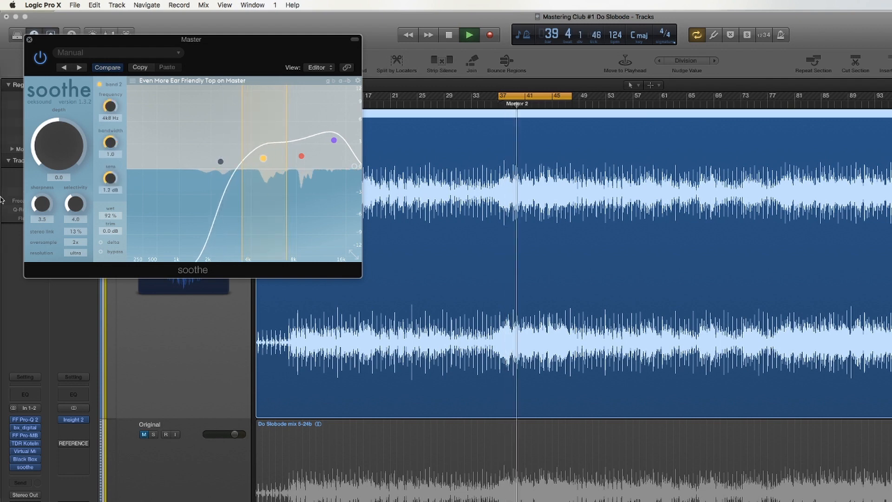
{"action": "left_click_drag", "start_coordinate": [44, 203], "coordinate": [43, 192]}
{"action": "left_click_drag", "start_coordinate": [55, 150], "coordinate": [56, 170]}
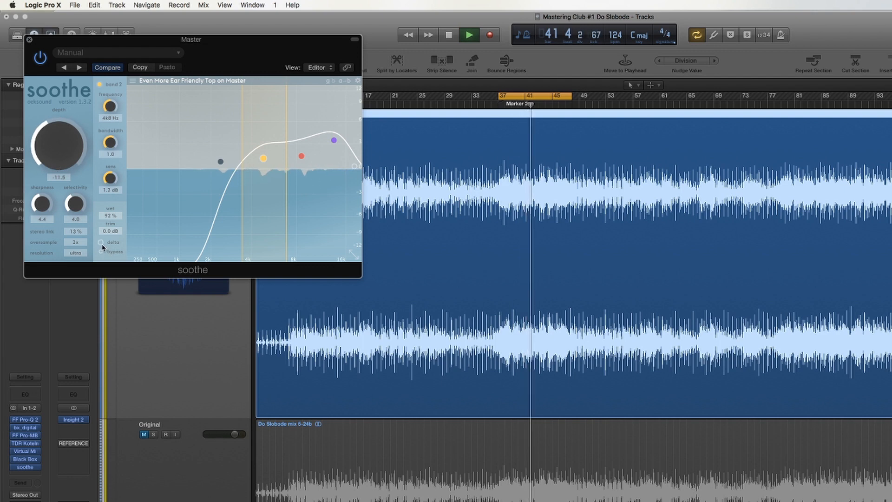
Listen to soothe's delta signal, then compare the loop with soothe bypassed and active.
{"action": "left_click", "coordinate": [102, 245]}
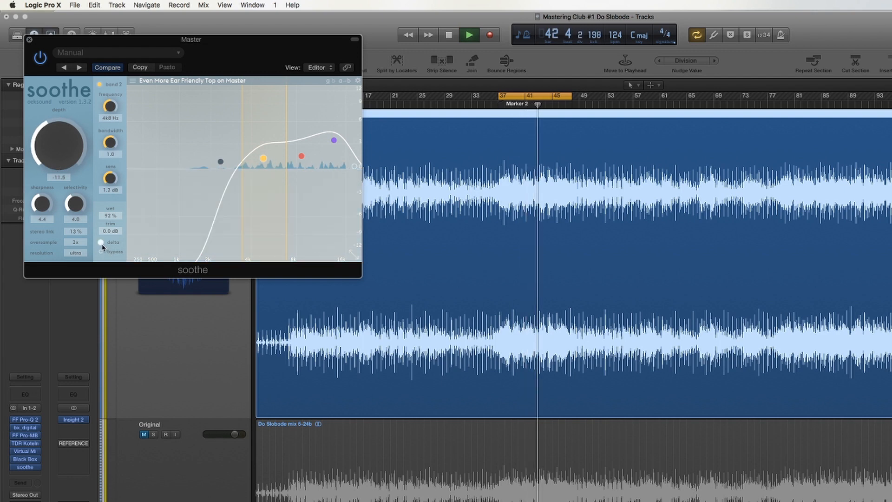
{"action": "left_click", "coordinate": [102, 245]}
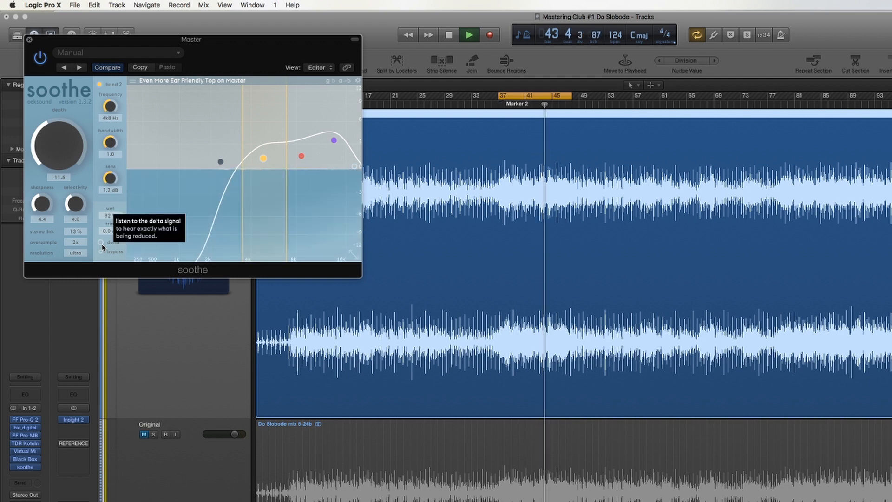
{"action": "left_click", "coordinate": [100, 251]}
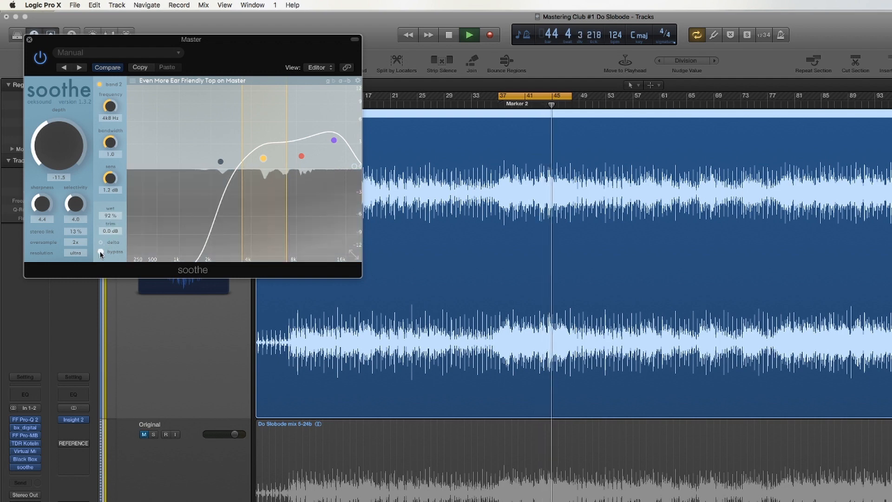
{"action": "left_click", "coordinate": [100, 252]}
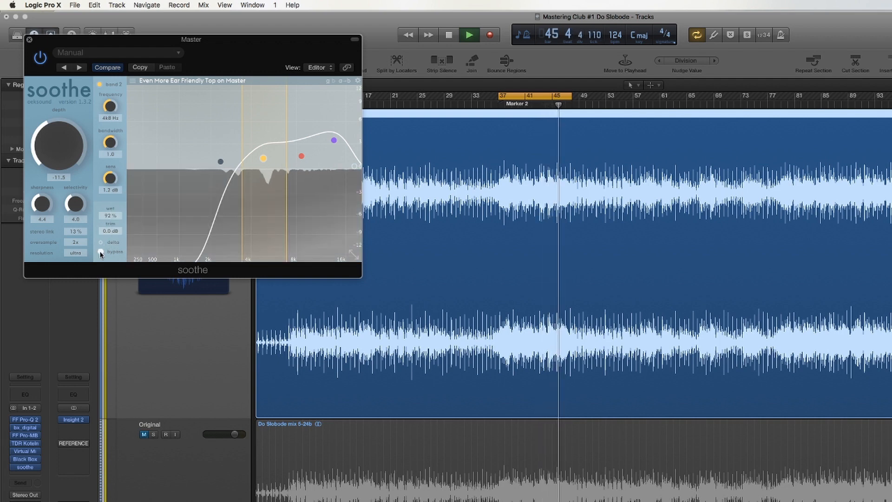
Set soothe's depth to -7.2, raise band 2's sensitivity slightly, and set band 1 to 8.5 kHz with 1.9 dB sensitivity.
{"action": "left_click_drag", "start_coordinate": [54, 160], "coordinate": [55, 156]}
{"action": "left_click_drag", "start_coordinate": [263, 158], "coordinate": [301, 152]}
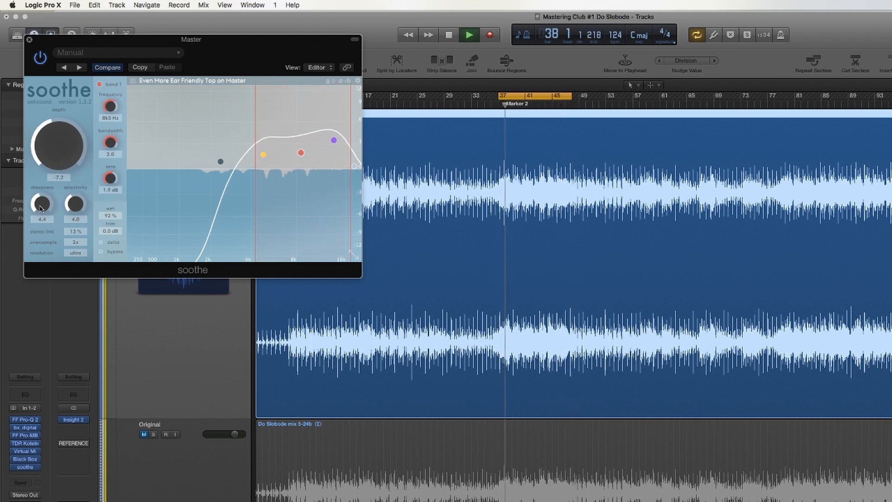
{"action": "left_click_drag", "start_coordinate": [41, 207], "coordinate": [42, 207]}
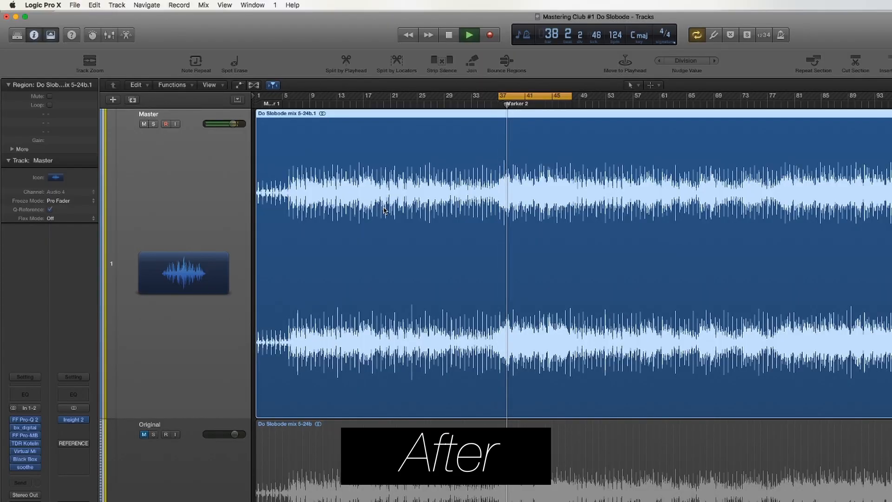
Compare the processed Master track with the Original track by alternating their mute states during playback.
{"action": "key", "text": "m"}
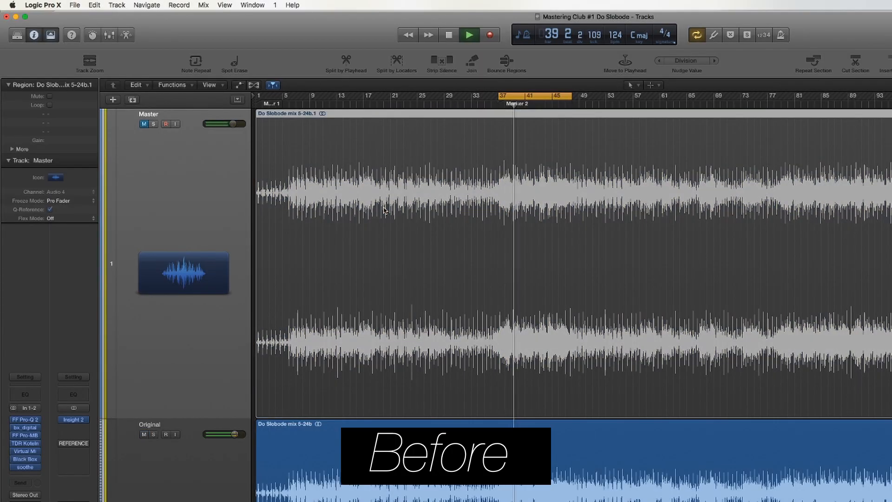
{"action": "key", "text": "Down"}
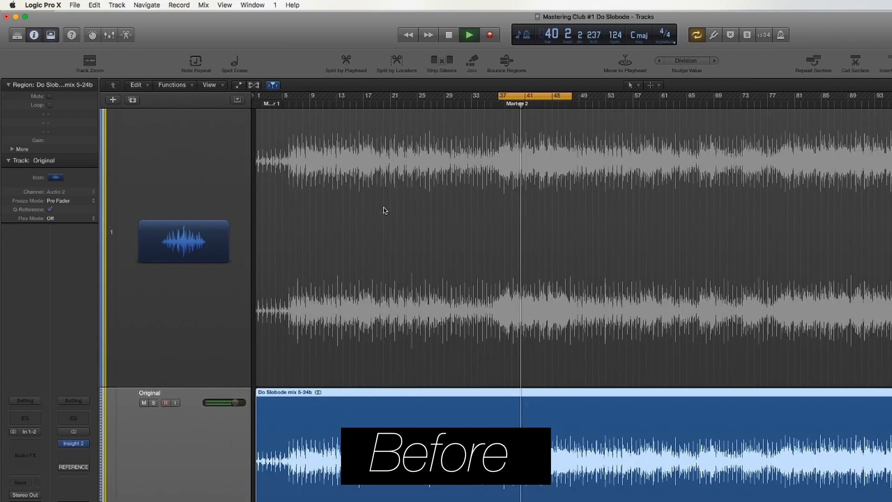
{"action": "key", "text": "m"}
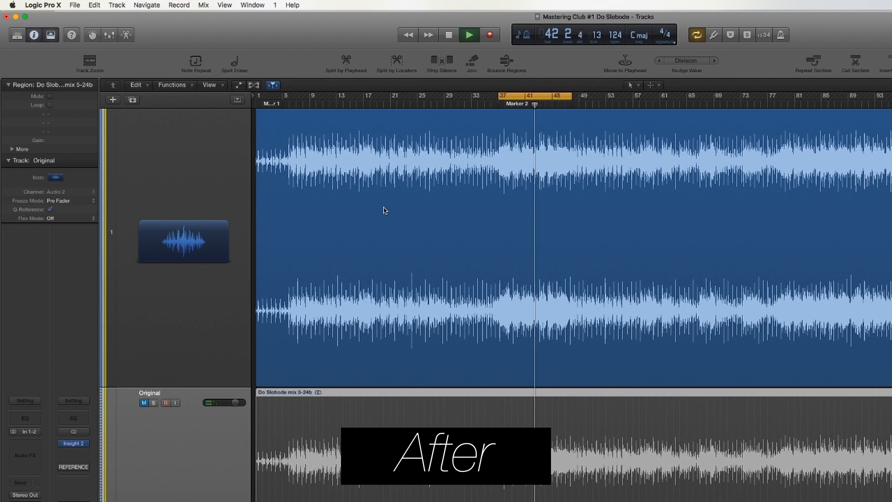
{"action": "key", "text": "m"}
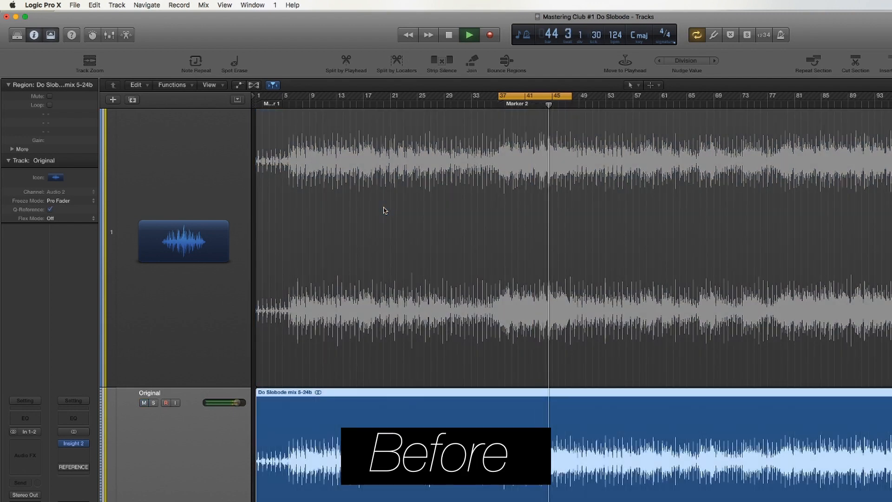
{"action": "key", "text": "m"}
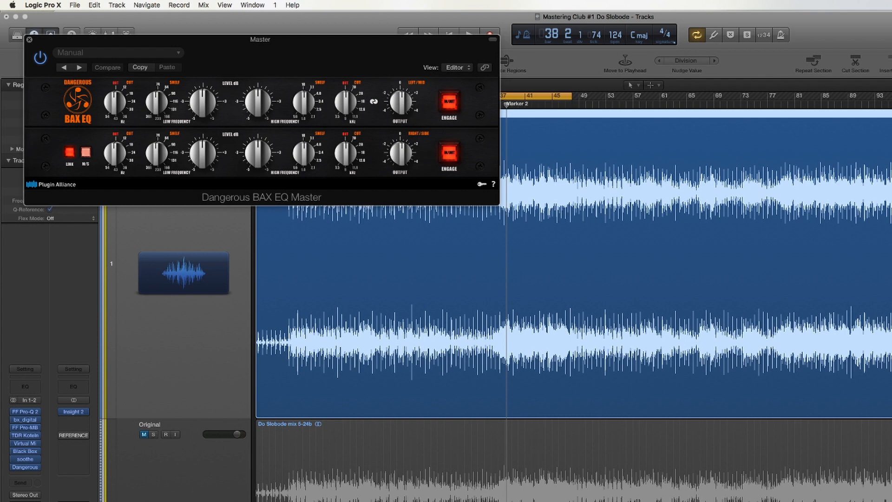
While the loop plays, engage the BAX EQ's high cut, adjust its high shelf frequency, and boost the high-frequency level on both linked channels.
{"action": "key", "text": "space"}
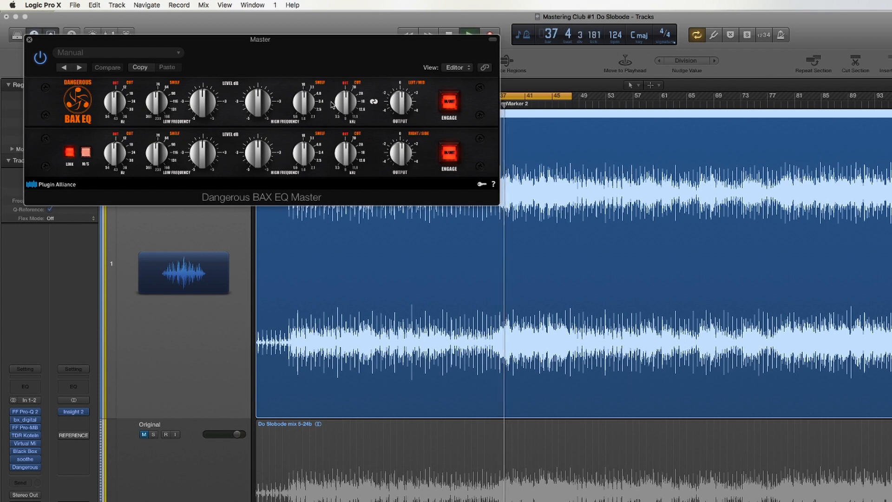
{"action": "left_click_drag", "start_coordinate": [340, 101], "coordinate": [340, 85]}
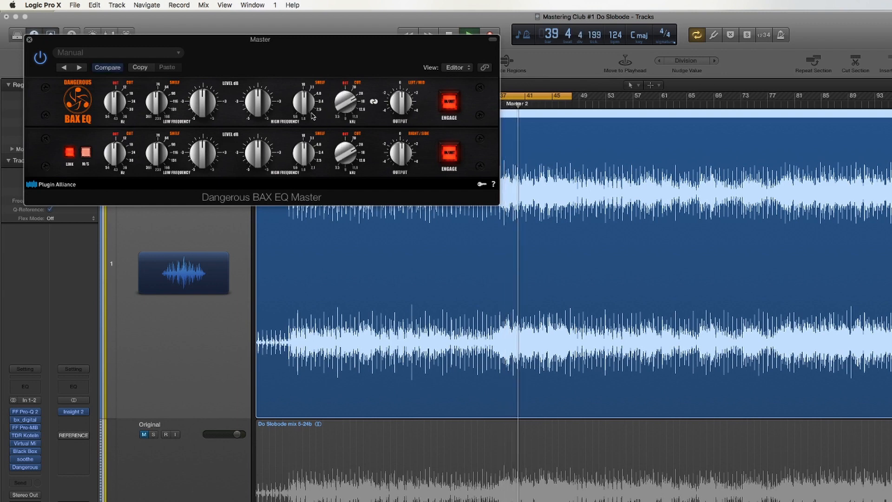
{"action": "mouse_move", "coordinate": [305, 109]}
{"action": "left_mouse_down"}
{"action": "mouse_move", "coordinate": [304, 92]}
{"action": "mouse_move", "coordinate": [259, 96]}
{"action": "mouse_move", "coordinate": [305, 100]}
{"action": "mouse_move", "coordinate": [303, 118]}
{"action": "left_mouse_up"}
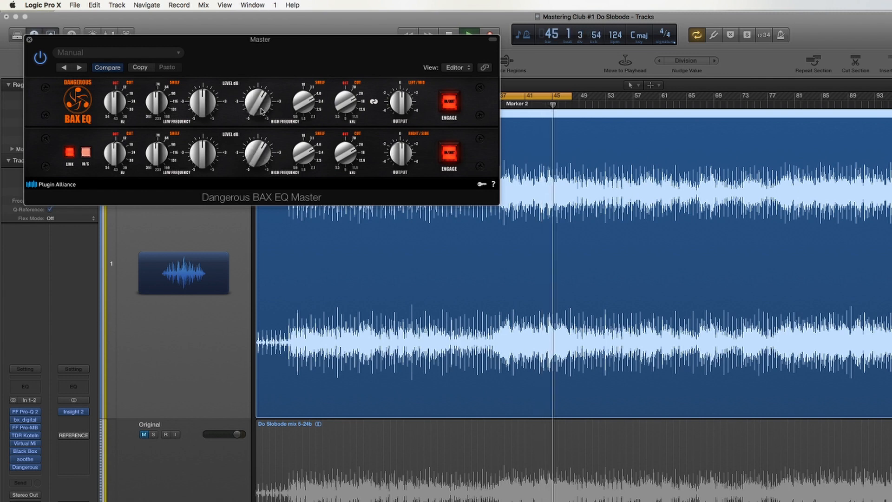
Compare the loop with both BAX EQ channels disengaged and engaged.
{"action": "left_click", "coordinate": [448, 103]}
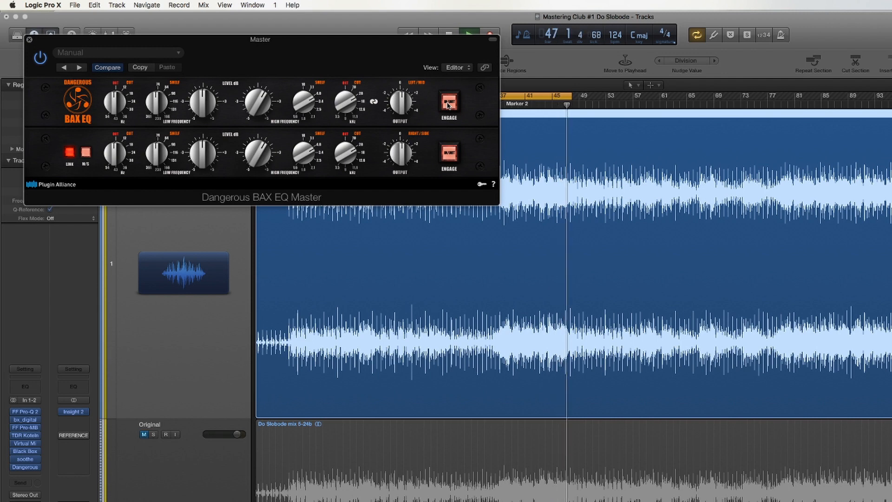
{"action": "left_click", "coordinate": [448, 106]}
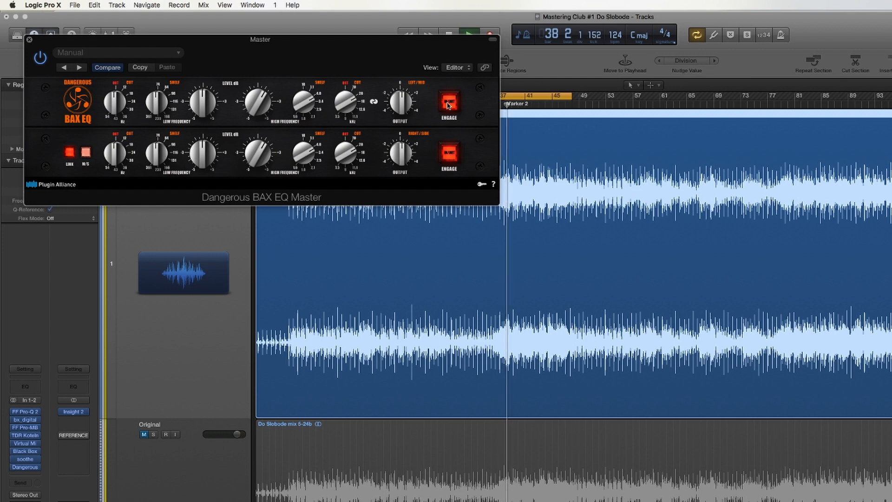
{"action": "left_click", "coordinate": [448, 106]}
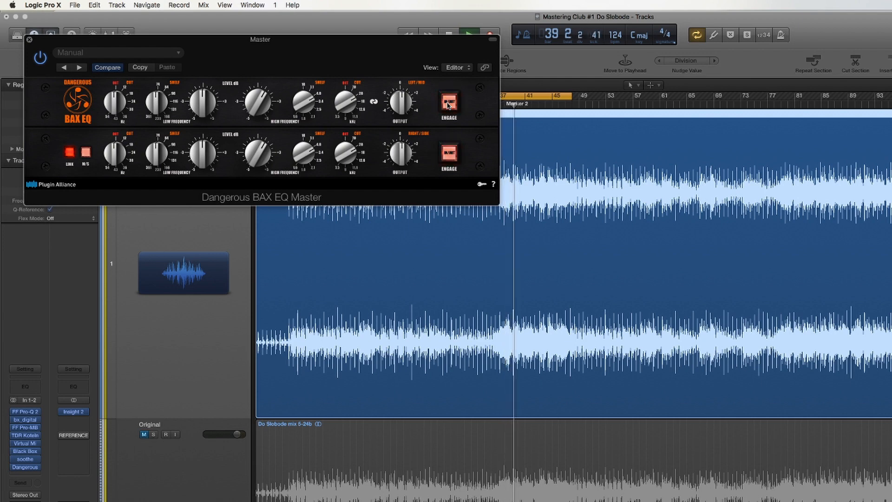
{"action": "left_click", "coordinate": [448, 106]}
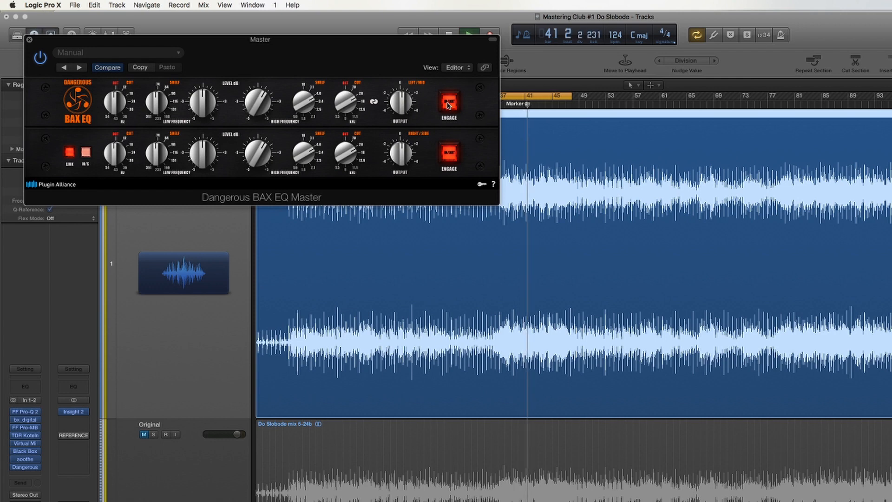
Unlink the BAX EQ's two channels and compare the loop with the plug-in switched off and on.
{"action": "left_click", "coordinate": [69, 152]}
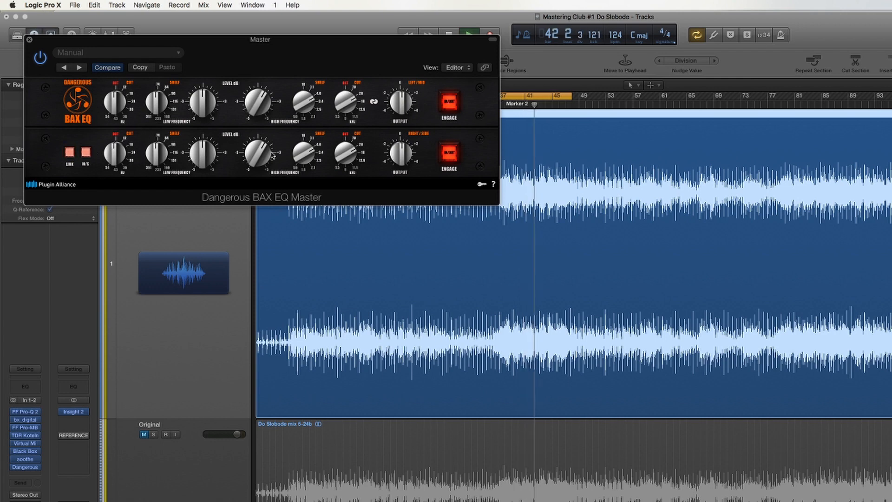
{"action": "left_click", "coordinate": [35, 57]}
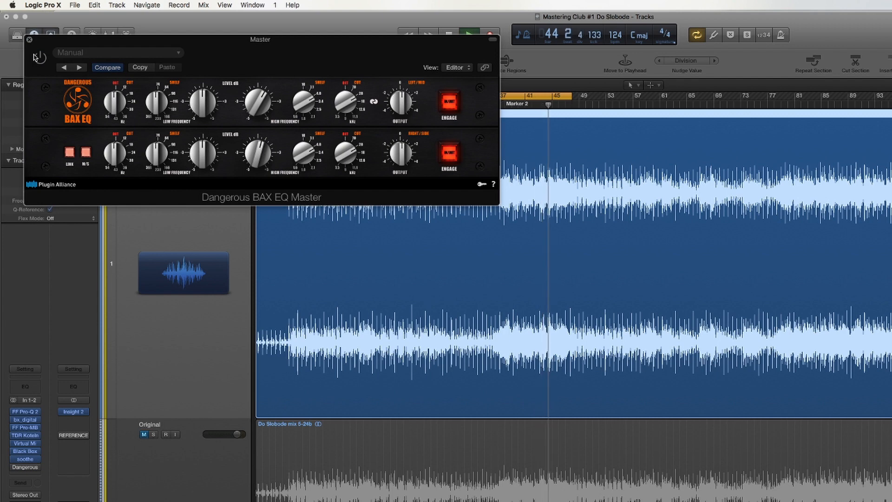
{"action": "left_click", "coordinate": [35, 57]}
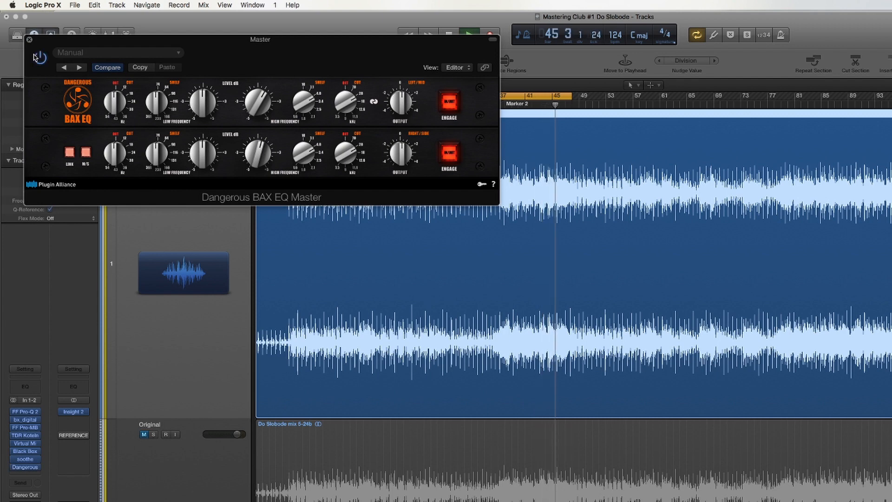
{"action": "left_click", "coordinate": [35, 56]}
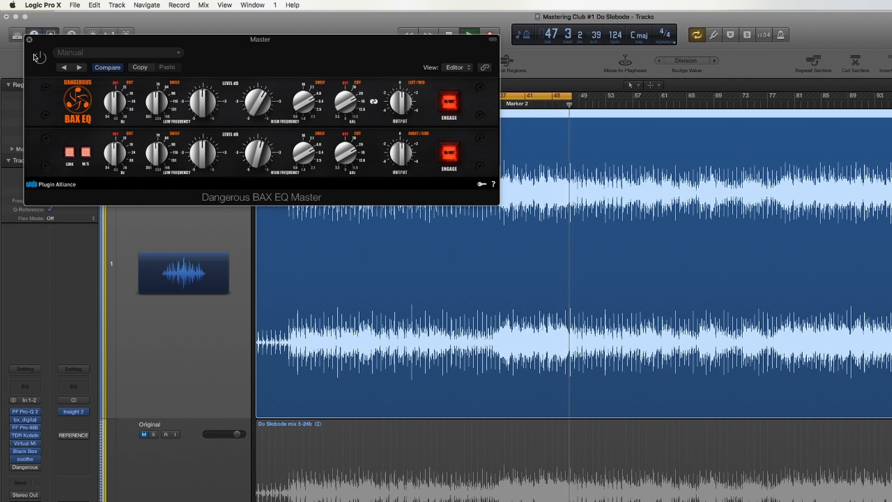
{"action": "left_click", "coordinate": [35, 56]}
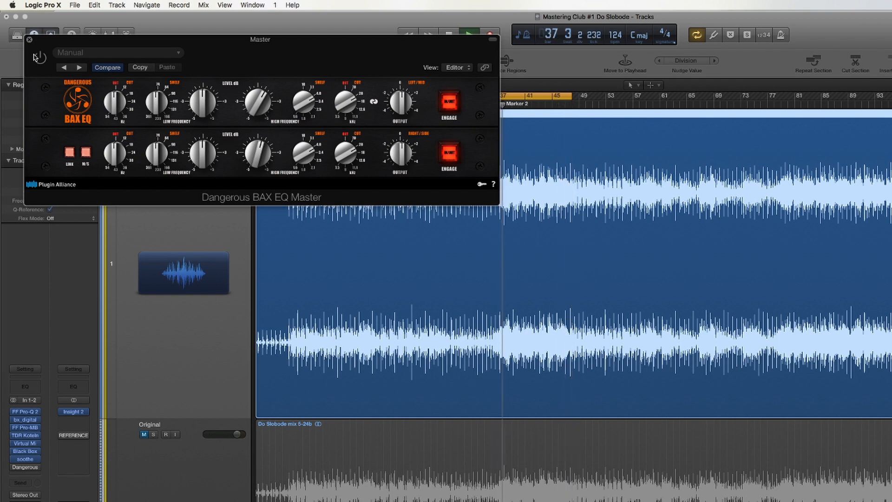